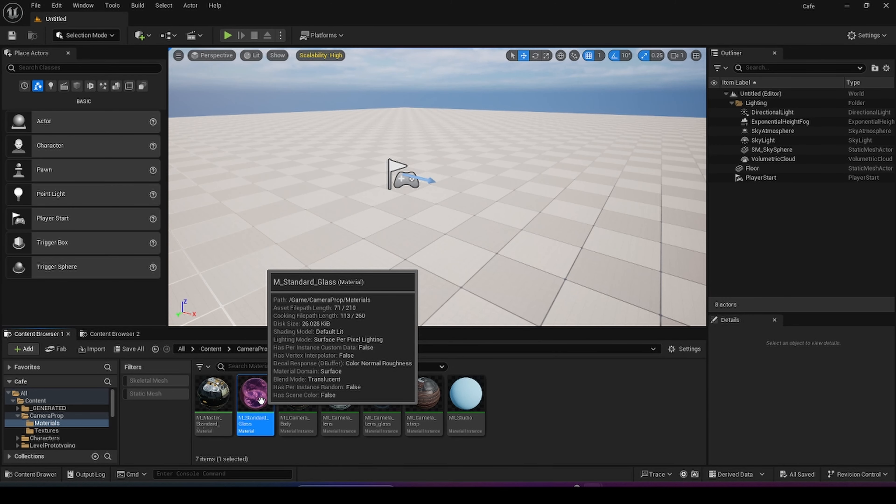
- Create a new material named M_Simple_Glass in the CameraProp Materials folder
{"action": "left_click", "coordinate": [526, 395]}
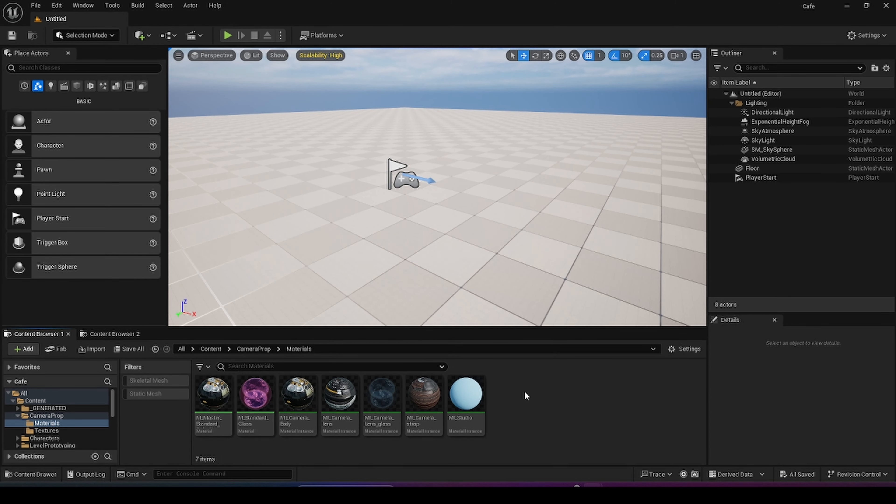
{"action": "right_click", "coordinate": [526, 395]}
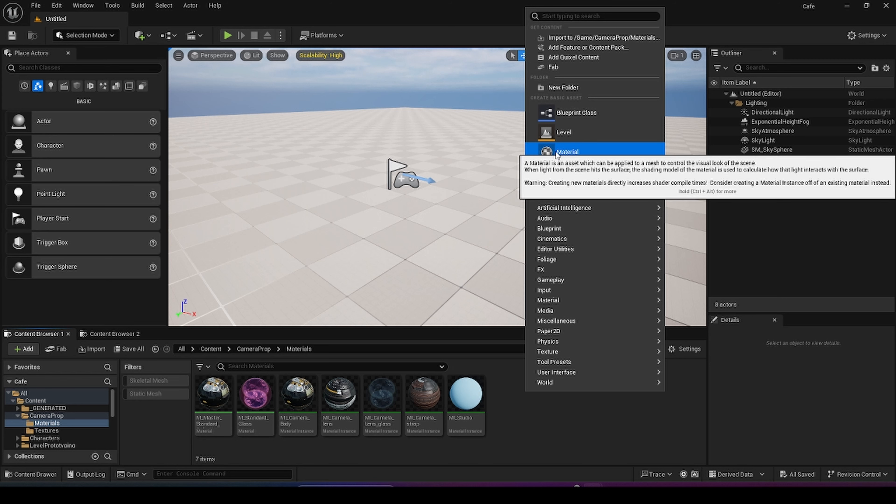
{"action": "left_click", "coordinate": [568, 155]}
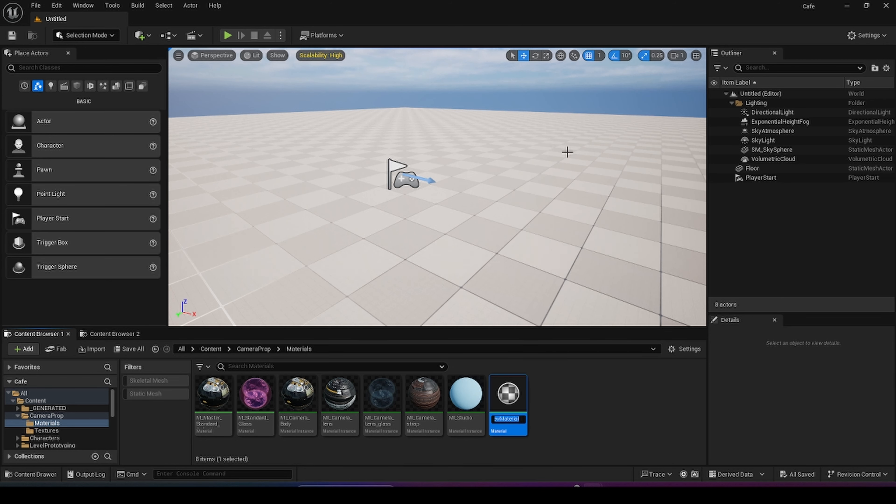
{"action": "type", "text": "M"}
{"action": "type", "text": "_Simple"}
{"action": "type", "text": "_Glass"}
{"action": "key", "text": "Return"}
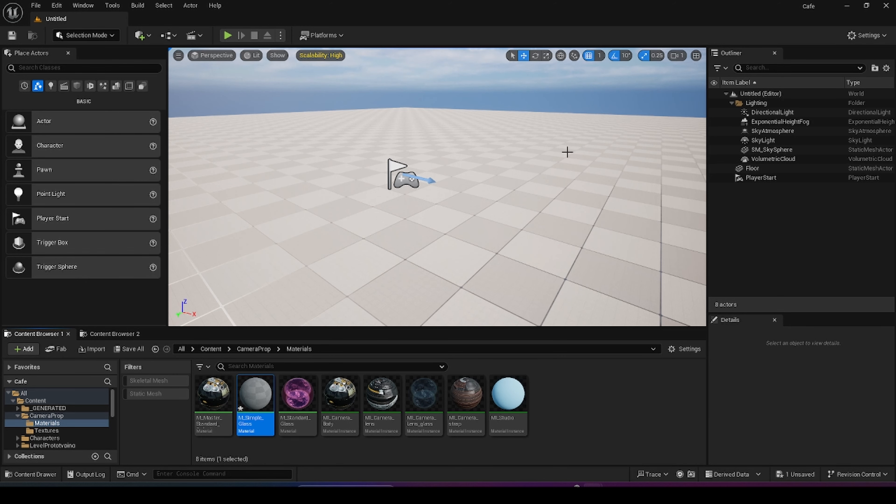
- Open the M_Simple_Glass material, set its blend mode to Translucent and enable Two Sided
{"action": "double_click", "coordinate": [255, 396]}
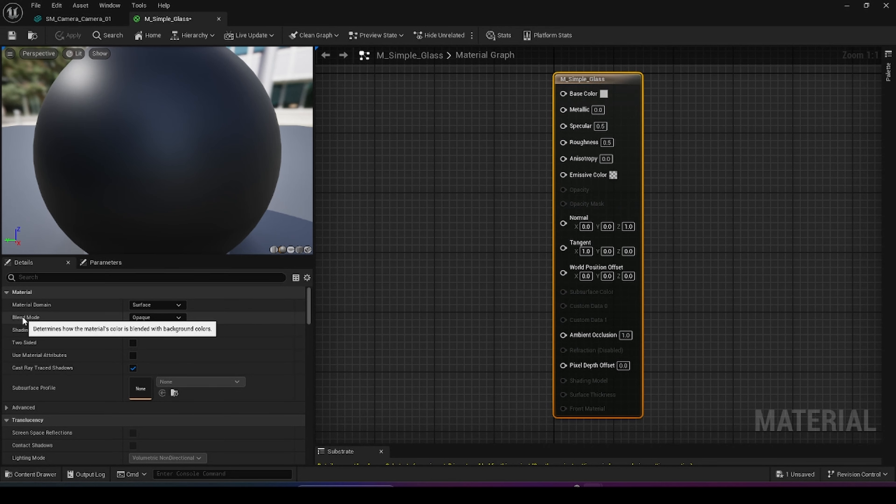
{"action": "left_click", "coordinate": [178, 318]}
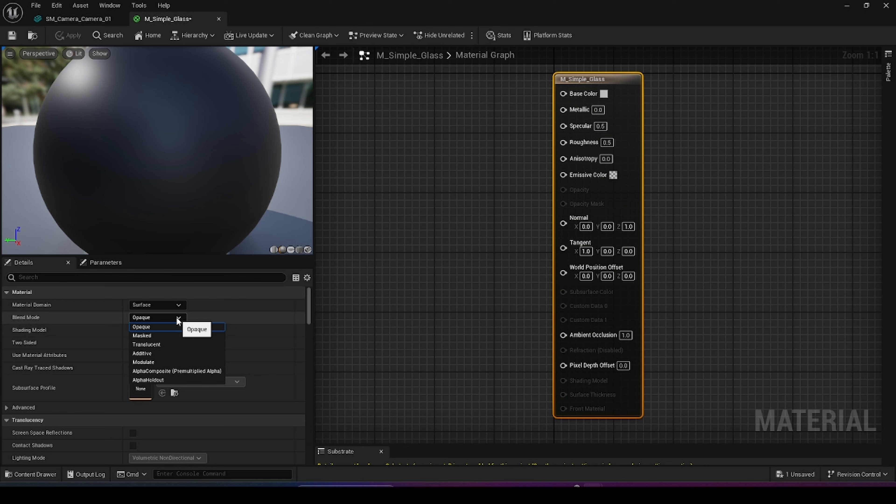
{"action": "left_click", "coordinate": [156, 343]}
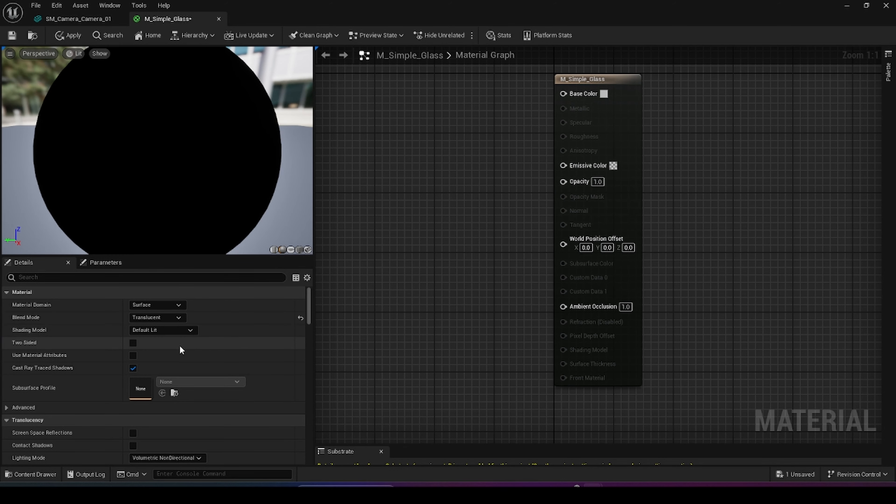
{"action": "left_click", "coordinate": [133, 343]}
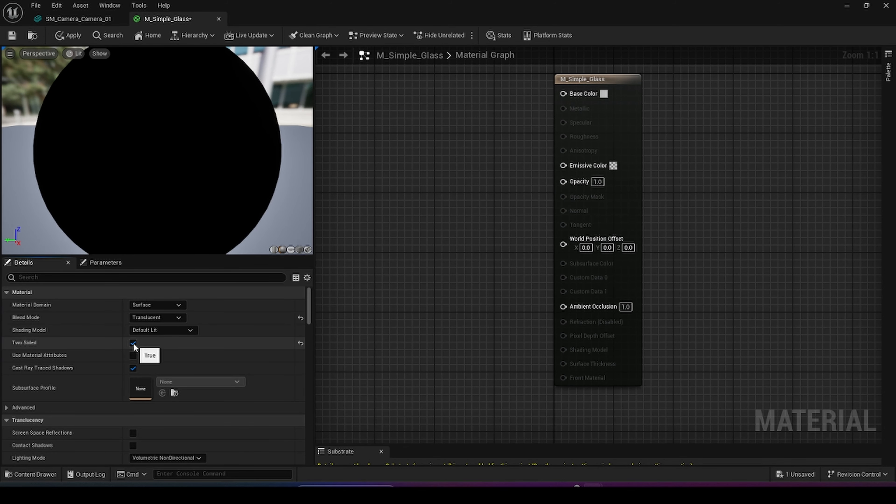
- Set the material's translucency lighting mode to Surface ForwardShading
{"action": "right_click_drag", "start_coordinate": [440, 211], "coordinate": [497, 243]}
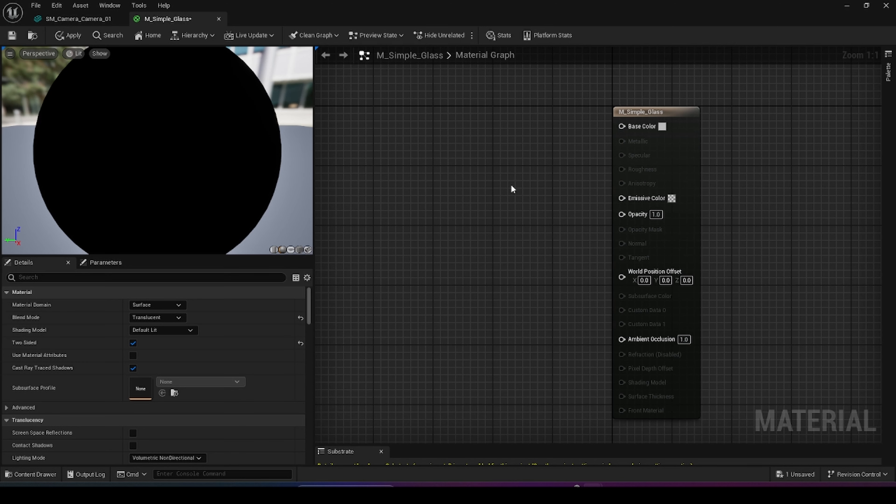
{"action": "left_click", "coordinate": [673, 113]}
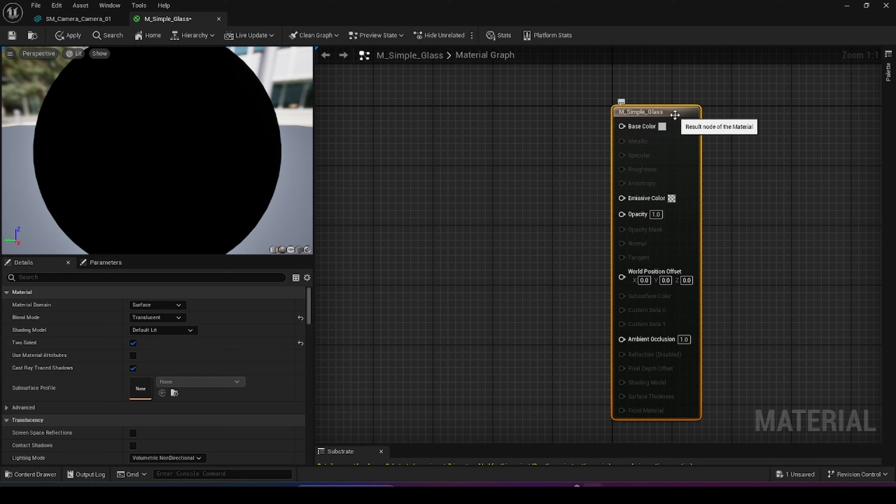
{"action": "scroll", "coordinate": [22, 414], "scroll_direction": "down", "scroll_amount": 1}
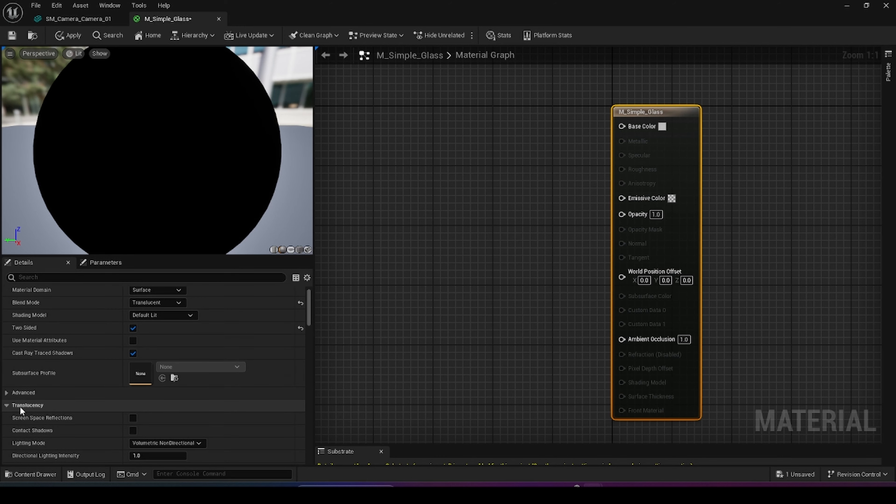
{"action": "left_click", "coordinate": [157, 443]}
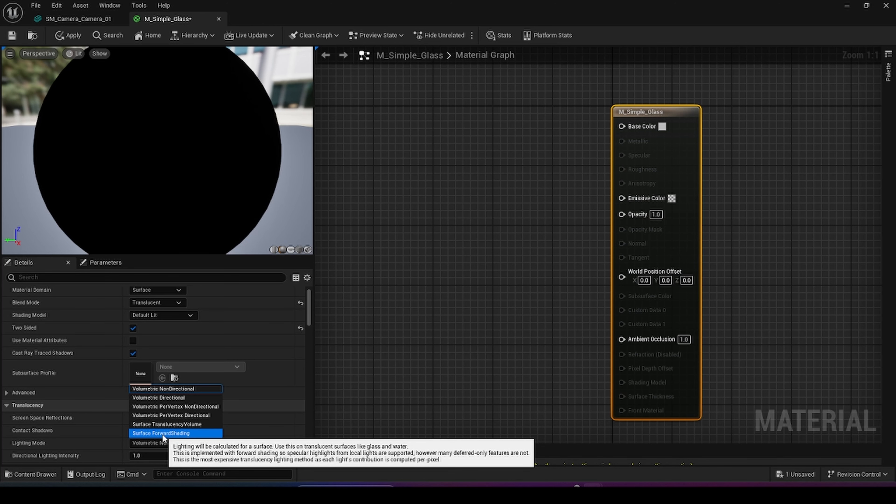
{"action": "left_click", "coordinate": [162, 434]}
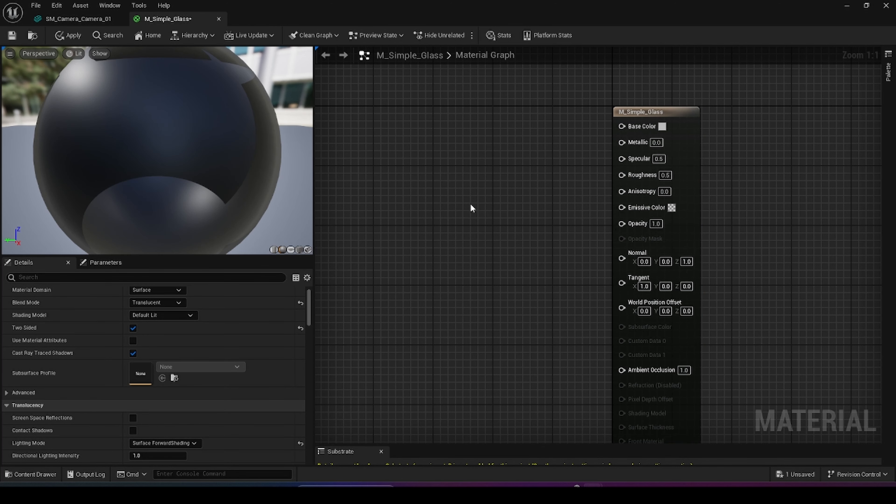
- Add a Constant3Vector node in the empty graph area beside the material result node
{"action": "right_click_drag", "start_coordinate": [471, 208], "coordinate": [444, 180]}
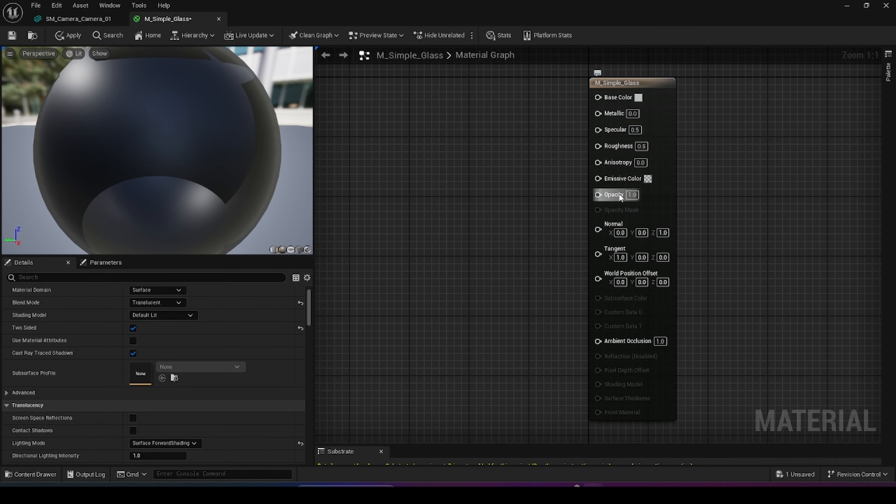
{"action": "right_click_drag", "start_coordinate": [433, 263], "coordinate": [542, 282]}
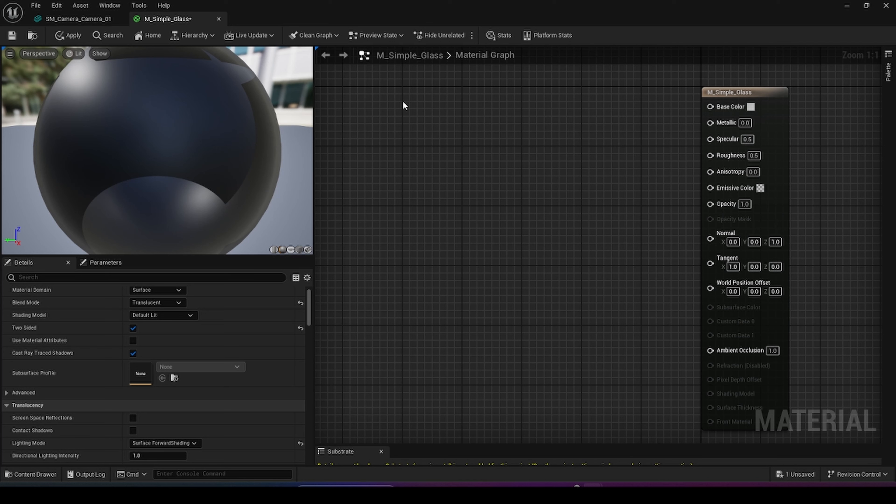
{"action": "right_click_drag", "start_coordinate": [402, 101], "coordinate": [408, 101]}
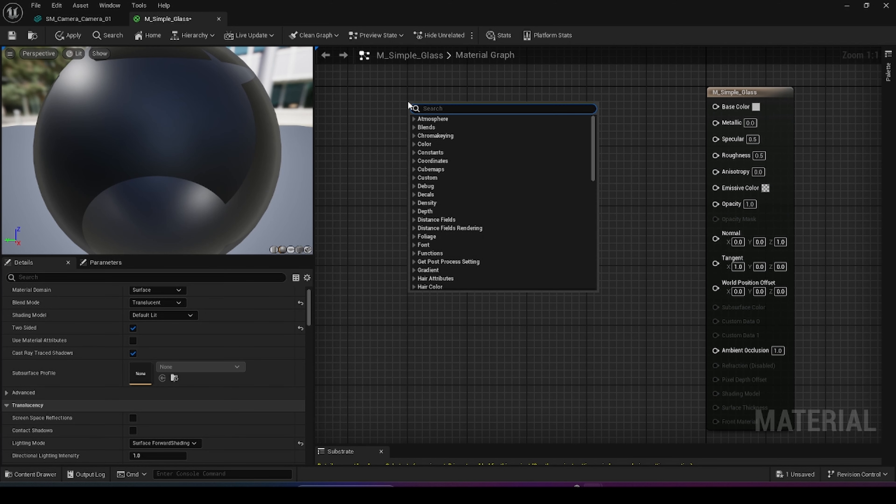
{"action": "type", "text": "con"}
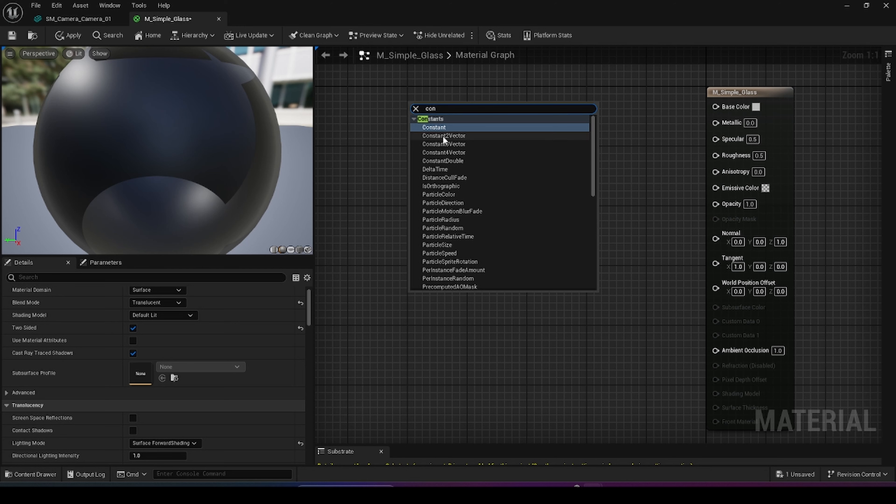
{"action": "left_click", "coordinate": [443, 144]}
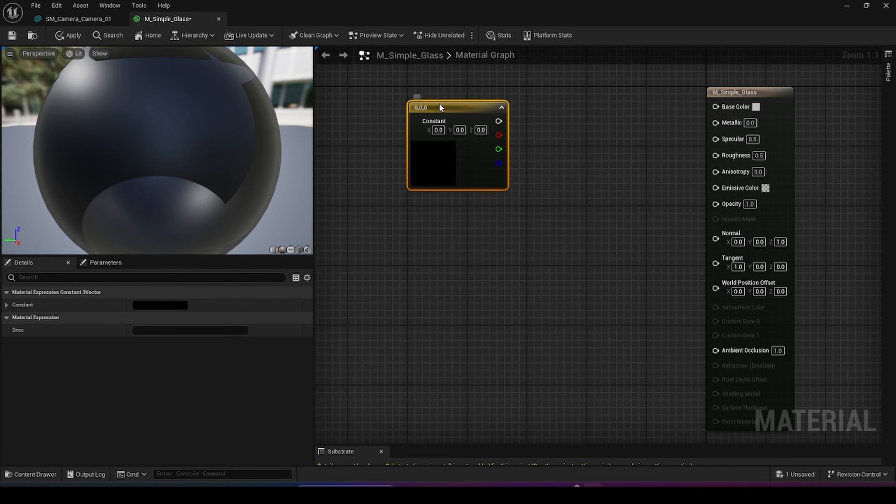
- Convert the Constant3Vector node to a parameter named "Glass Colour" and move it farther from the result node
{"action": "right_click", "coordinate": [439, 104]}
{"action": "left_click", "coordinate": [466, 135]}
{"action": "type", "text": "G"}
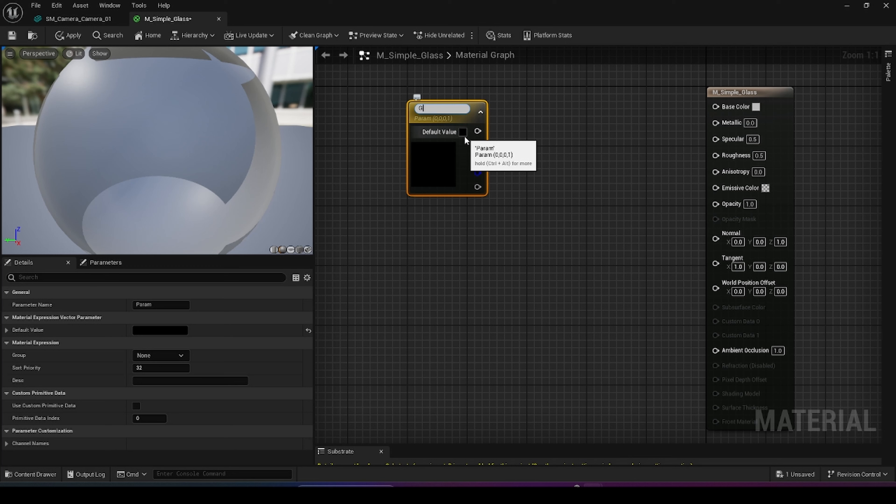
{"action": "type", "text": "lass Colour"}
{"action": "key", "text": "Return"}
{"action": "left_click_drag", "start_coordinate": [450, 112], "coordinate": [391, 97]}
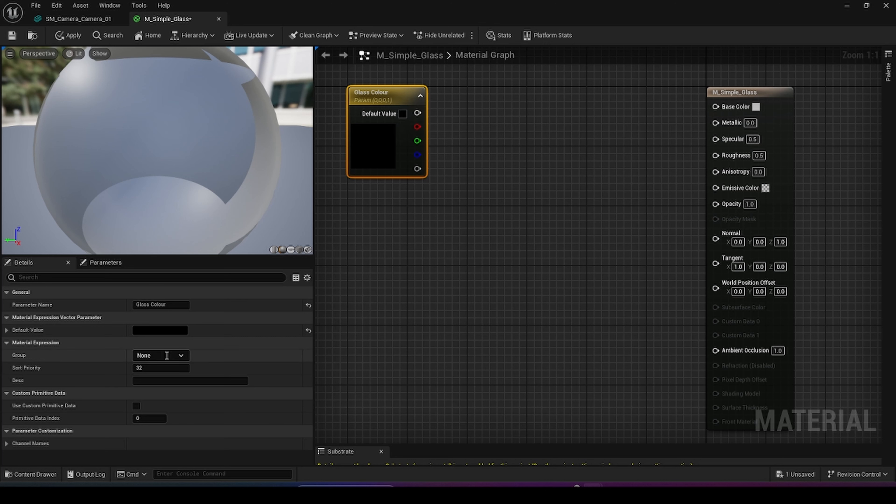
- Assign the Glass Colour parameter to a new group named "Colour"
{"action": "left_click", "coordinate": [181, 357]}
{"action": "left_click_drag", "start_coordinate": [166, 357], "coordinate": [113, 351]}
{"action": "type", "text": "Colour"}
{"action": "key", "text": "Return"}
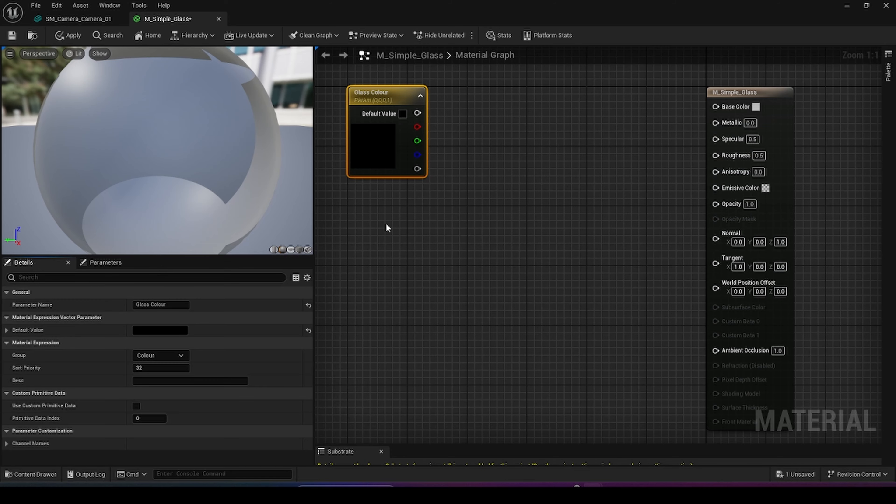
- Set the Glass Colour parameter's default value to a light blue of about 0.344, 0.845, 1
{"action": "right_click_drag", "start_coordinate": [386, 225], "coordinate": [412, 238]}
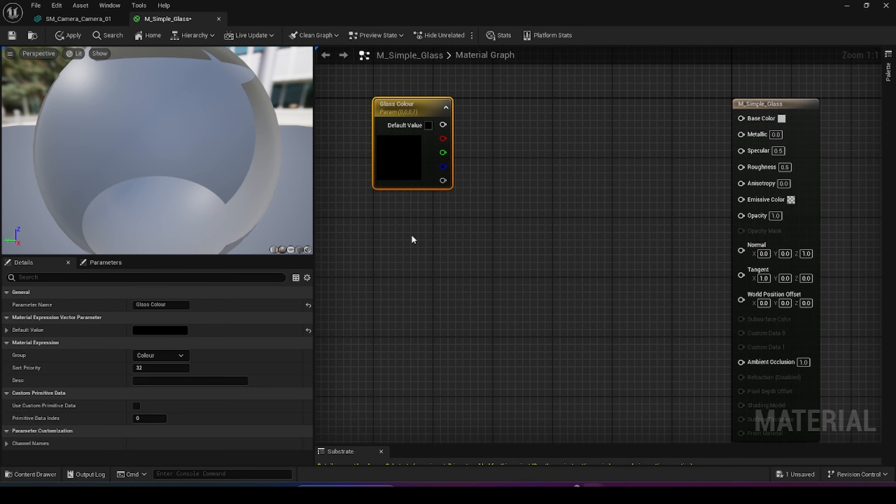
{"action": "left_click", "coordinate": [164, 331]}
{"action": "left_click_drag", "start_coordinate": [203, 298], "coordinate": [177, 302]}
{"action": "left_click", "coordinate": [298, 269]}
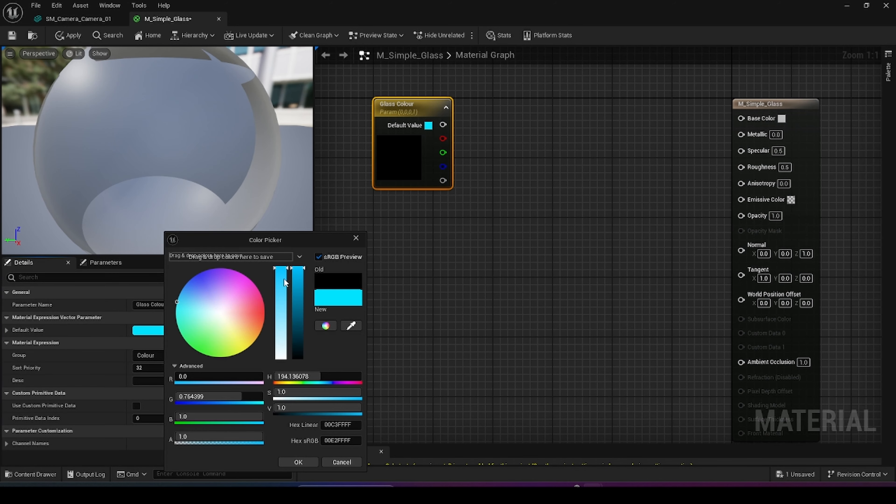
{"action": "left_click_drag", "start_coordinate": [285, 280], "coordinate": [282, 299]}
{"action": "left_click", "coordinate": [298, 462]}
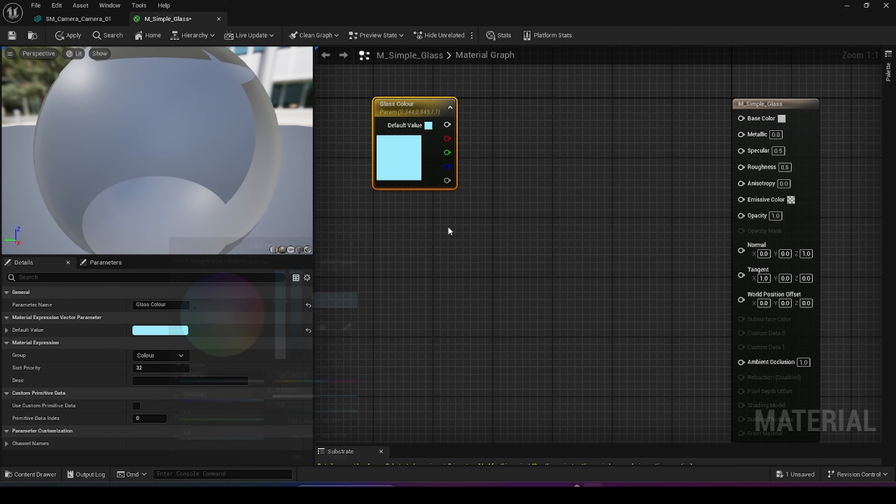
- Connect the Glass Colour output to the material's Base Color input and move the parameter node farther away from the result node
{"action": "left_click_drag", "start_coordinate": [447, 124], "coordinate": [749, 122]}
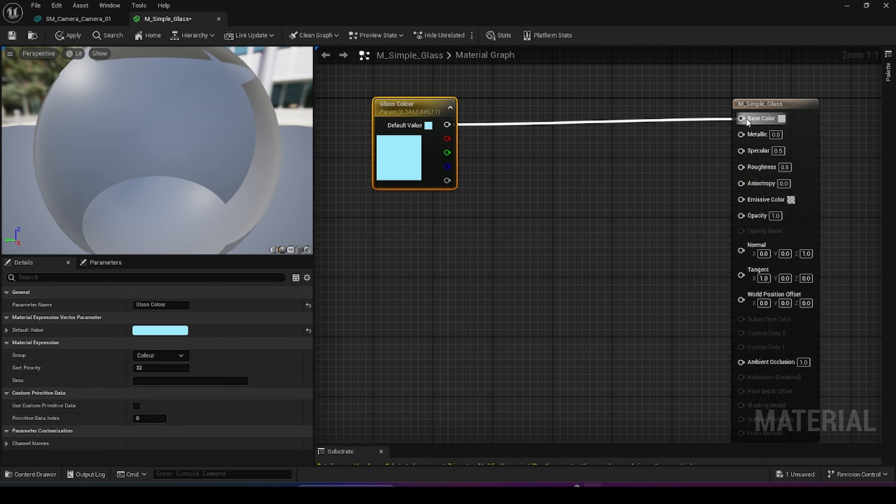
{"action": "right_click_drag", "start_coordinate": [523, 149], "coordinate": [618, 180]}
{"action": "left_click_drag", "start_coordinate": [507, 141], "coordinate": [425, 125]}
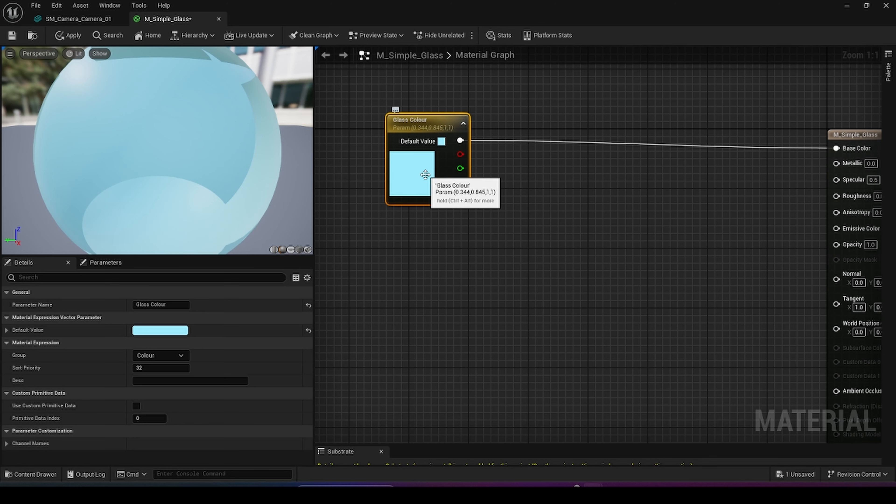
- Add a scalar parameter below the Glass Colour node and name it "Colour_intensity"
{"action": "right_click", "coordinate": [419, 238]}
{"action": "type", "text": "sca"}
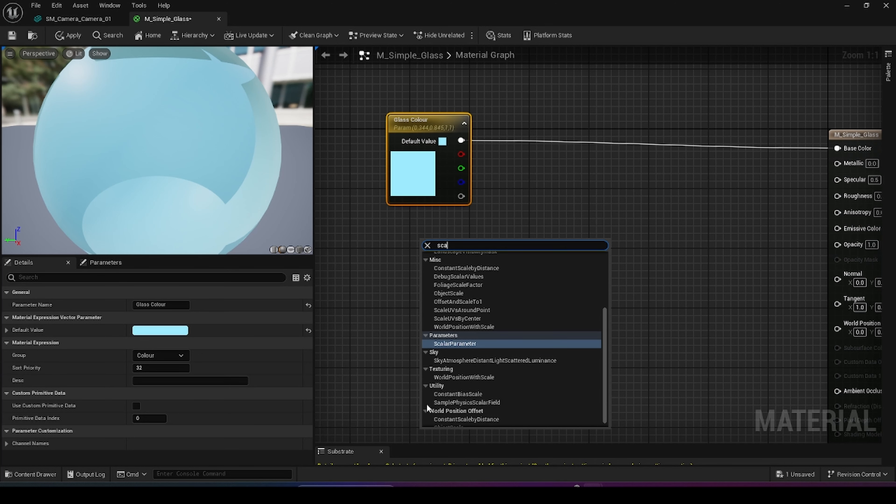
{"action": "left_click", "coordinate": [476, 344]}
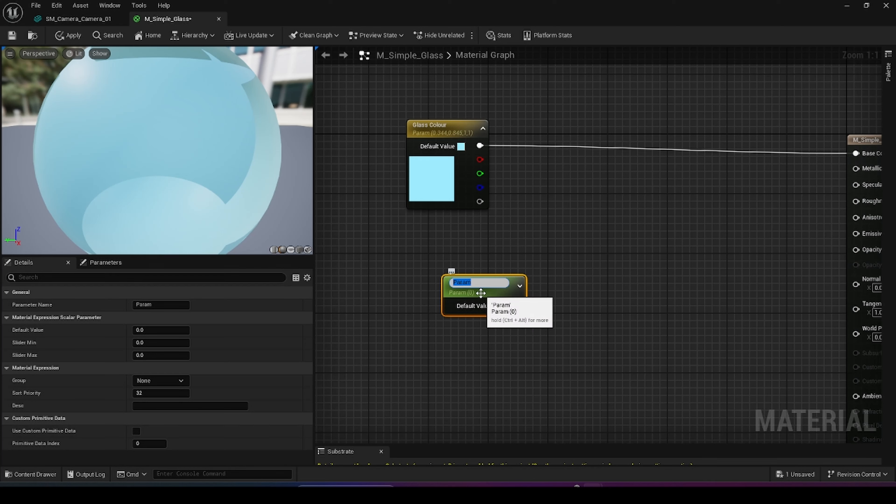
{"action": "type", "text": "Colour_intenisty"}
{"action": "key", "text": "Return"}
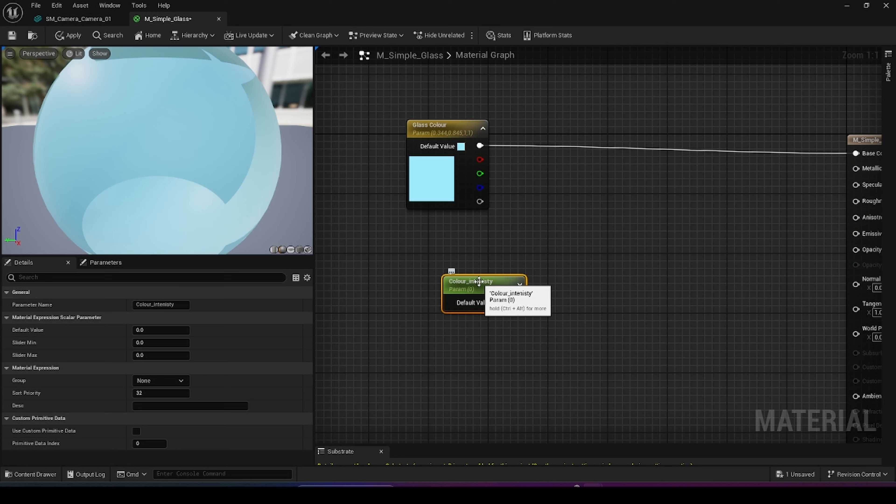
{"action": "left_click", "coordinate": [479, 283]}
{"action": "left_click", "coordinate": [182, 306]}
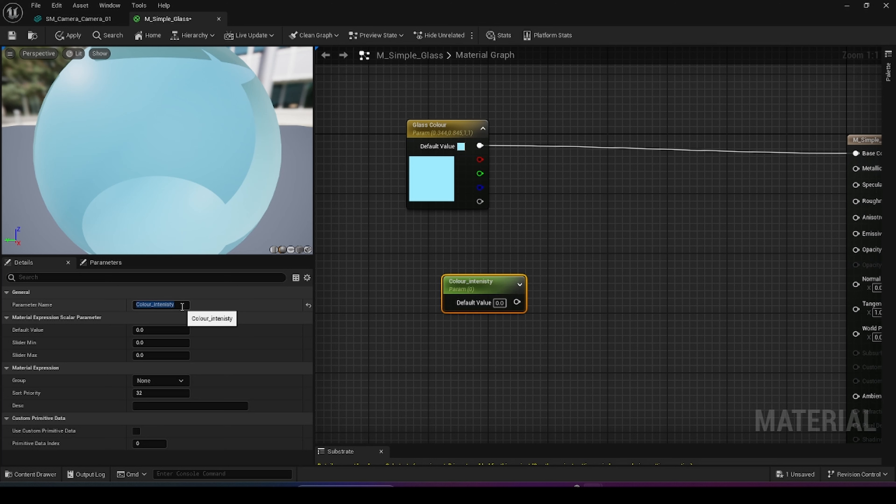
{"action": "left_click", "coordinate": [179, 306]}
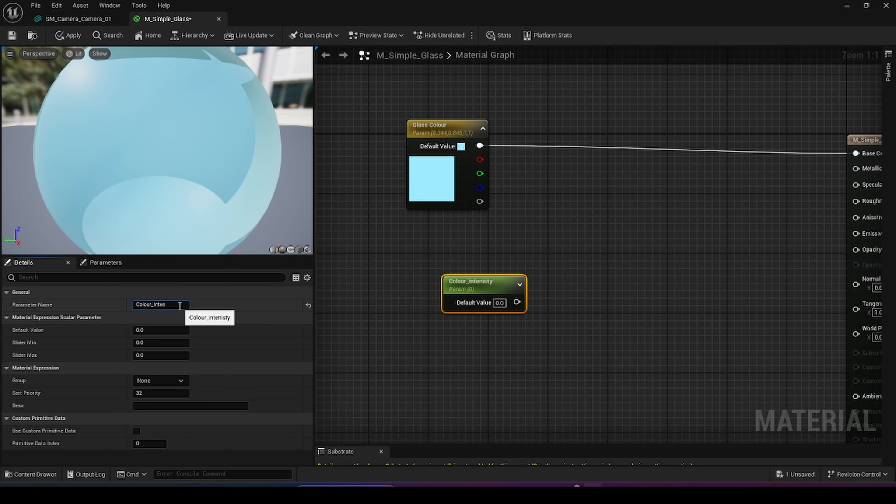
{"action": "key", "text": "Return"}
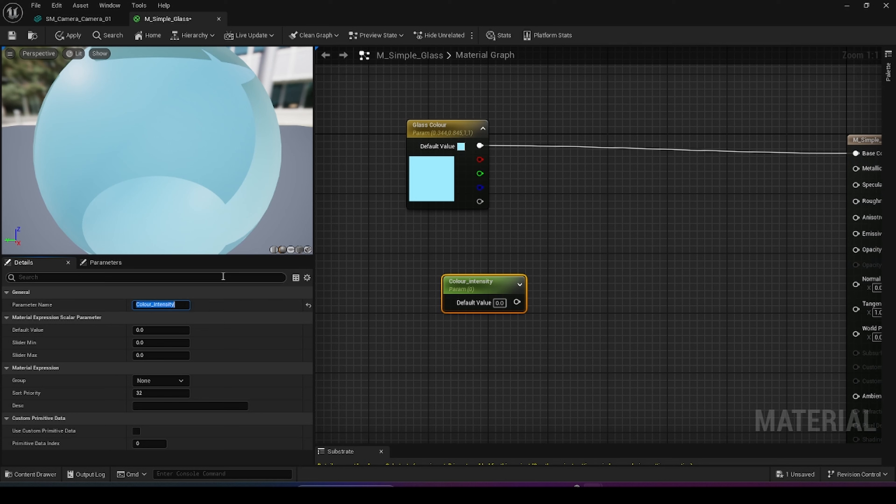
- Set the Colour_intensity default value to 1.0 and place the node directly beneath Glass Colour
{"action": "left_click", "coordinate": [148, 329]}
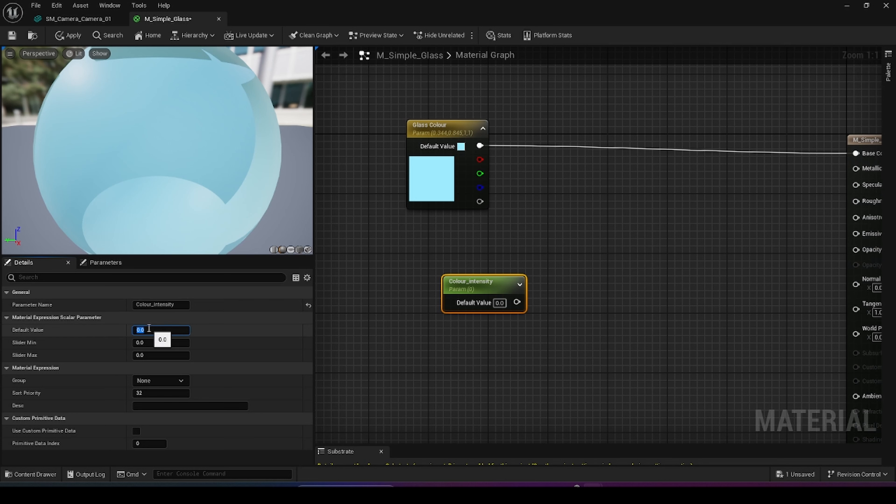
{"action": "left_click_drag", "start_coordinate": [480, 288], "coordinate": [458, 231]}
{"action": "key", "text": "Home"}
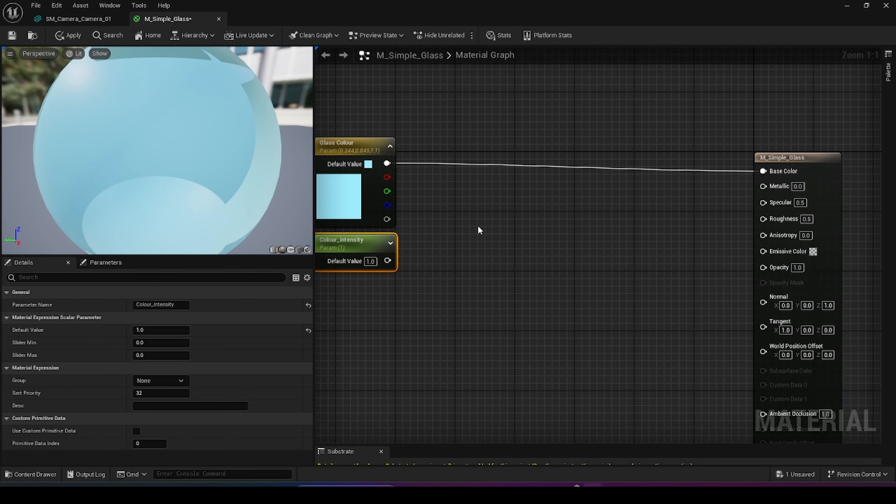
- Add a Multiply node between the parameters and the result node, and shift Colour_intensity slightly down
{"action": "left_click", "coordinate": [472, 215]}
{"action": "left_click_drag", "start_coordinate": [341, 242], "coordinate": [340, 249]}
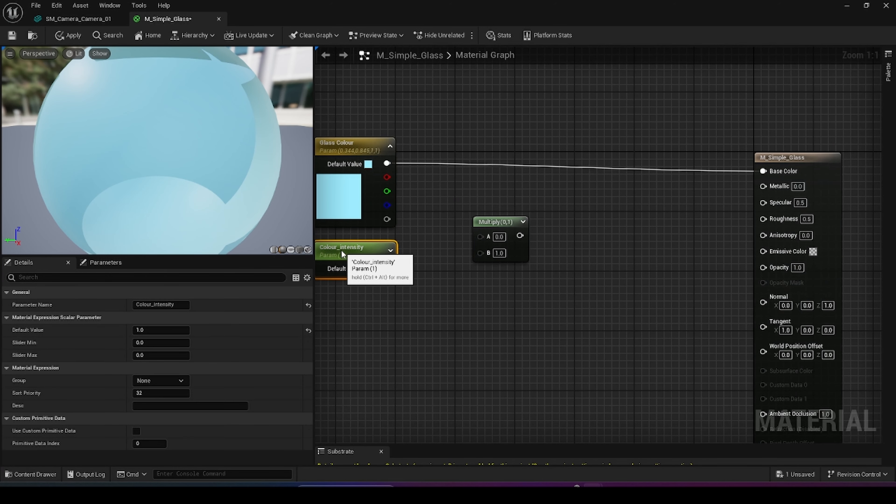
- Connect Glass Colour to the Multiply node's A input, Colour_intensity to B, and the Multiply output to the material's Base Color
{"action": "left_click_drag", "start_coordinate": [387, 163], "coordinate": [486, 235]}
{"action": "left_click_drag", "start_coordinate": [388, 268], "coordinate": [788, 170]}
{"action": "right_click_drag", "start_coordinate": [600, 248], "coordinate": [667, 246]}
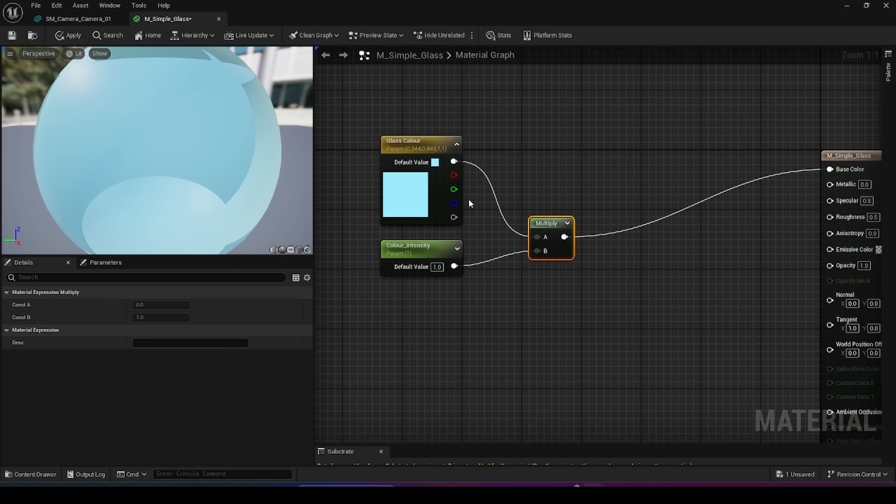
- Add a named reroute declaration node from the Multiply output and name it "Colour"
{"action": "left_click_drag", "start_coordinate": [565, 236], "coordinate": [597, 197]}
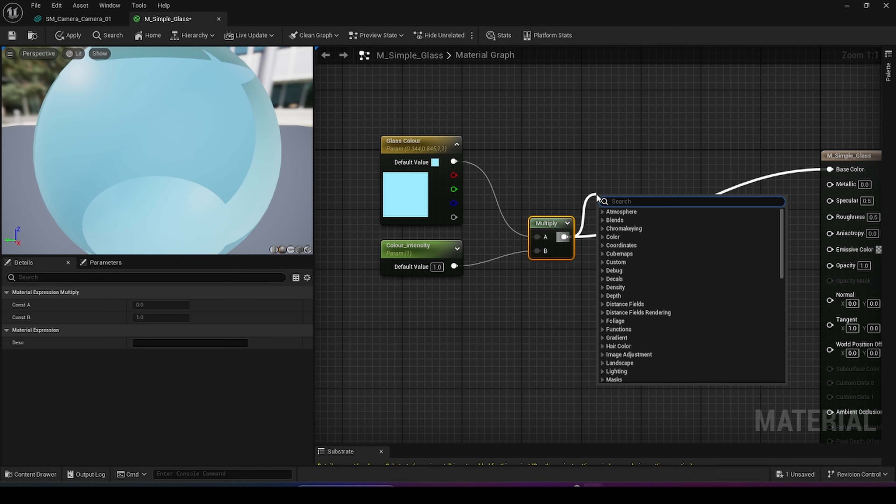
{"action": "type", "text": "rer"}
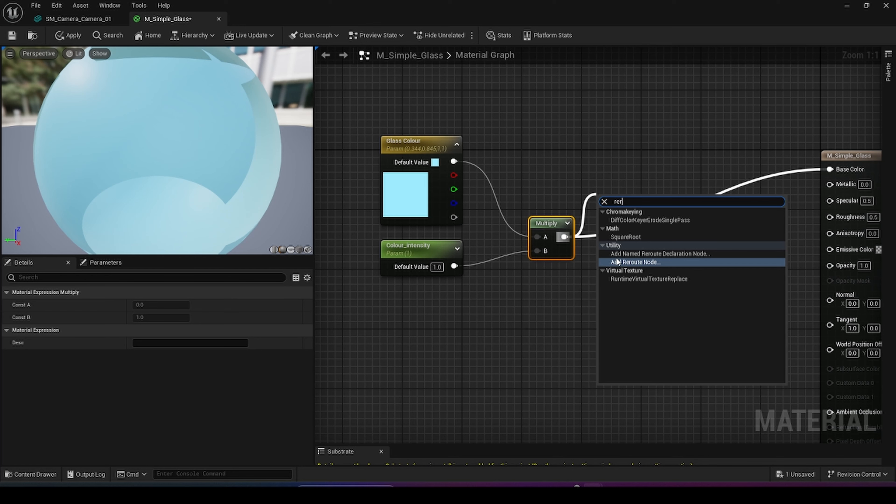
{"action": "left_click", "coordinate": [633, 254]}
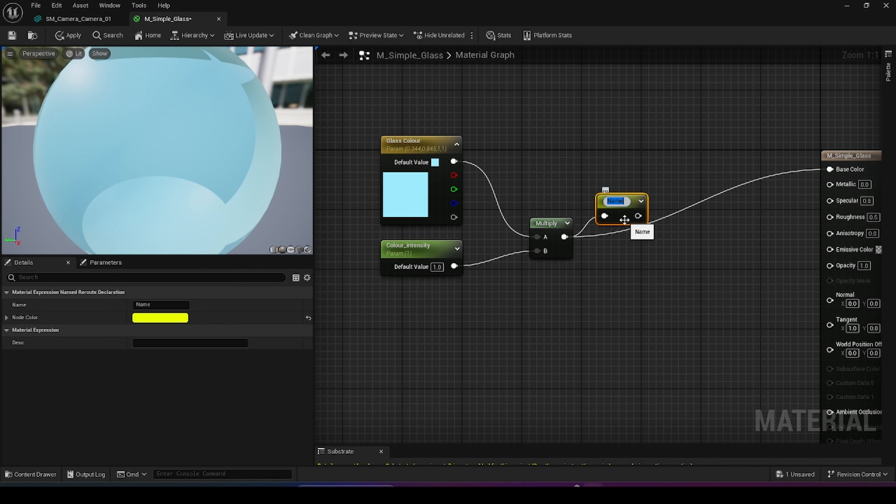
{"action": "type", "text": "Col"}
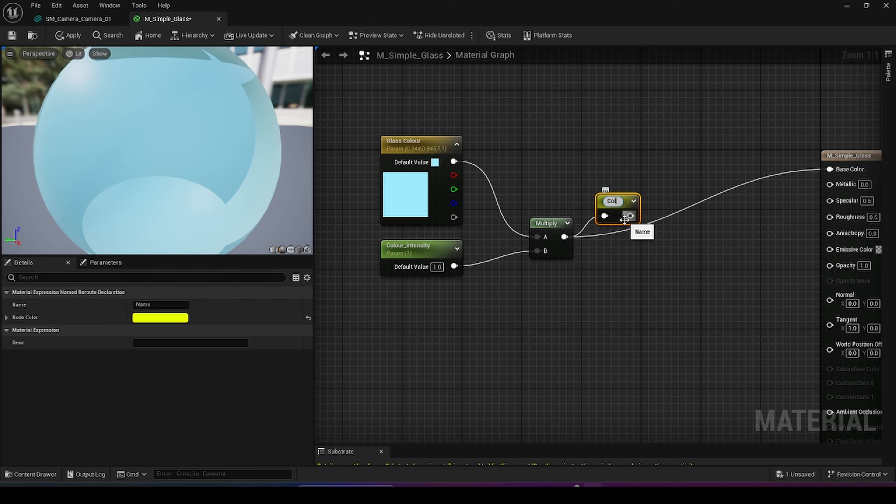
{"action": "type", "text": "our"}
{"action": "key", "text": "Return"}
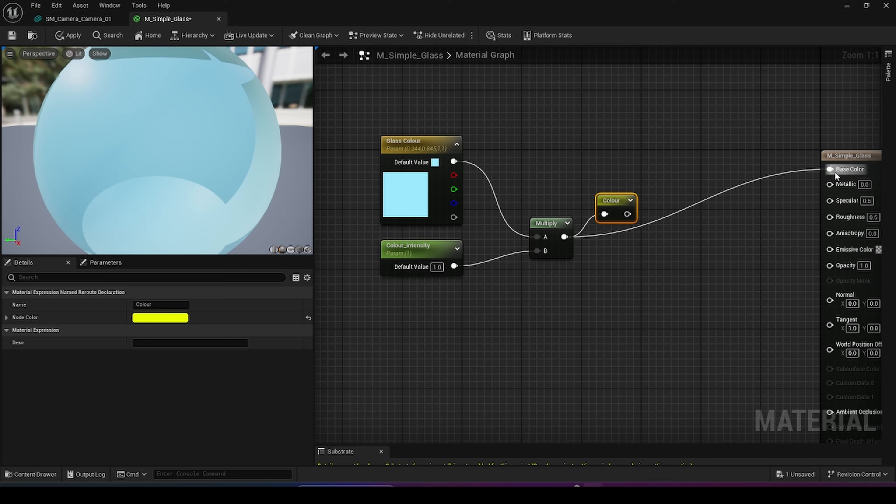
- Feed the material's Base Color from the Colour named reroute and place the new reroute node beside the result node
{"action": "left_click_drag", "start_coordinate": [831, 170], "coordinate": [708, 156]}
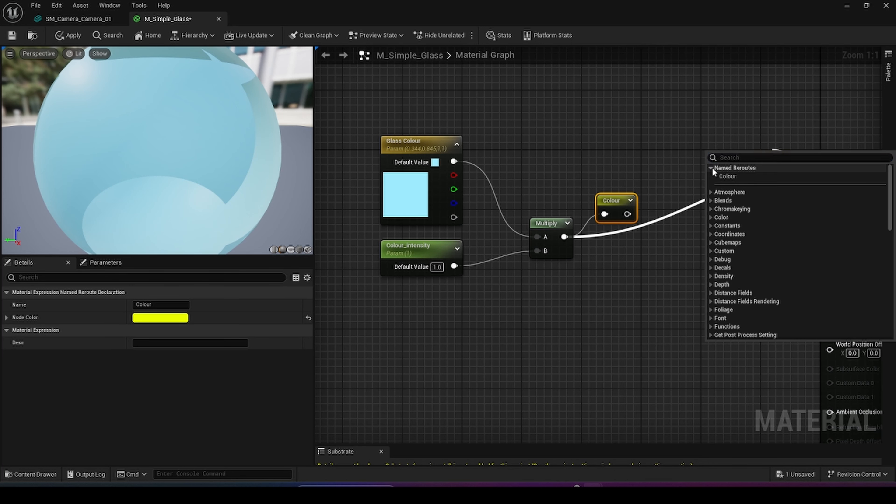
{"action": "left_click", "coordinate": [724, 176]}
{"action": "left_click_drag", "start_coordinate": [788, 155], "coordinate": [761, 163]}
- Wrap Glass Colour, Colour_intensity, Multiply and the Colour reroute declaration in a comment box titled "Colour"
{"action": "scroll", "coordinate": [640, 239], "scroll_direction": "down", "scroll_amount": 1}
{"action": "right_click_drag", "start_coordinate": [640, 239], "coordinate": [723, 257]}
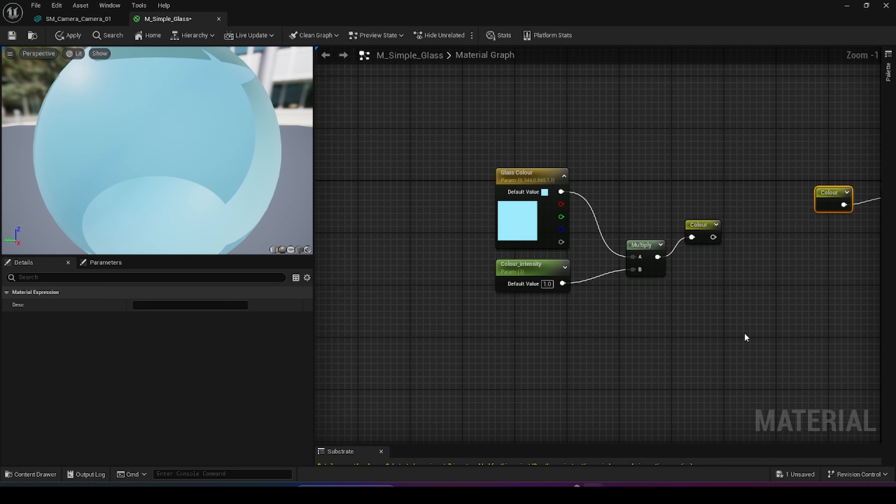
{"action": "left_click_drag", "start_coordinate": [744, 337], "coordinate": [410, 170]}
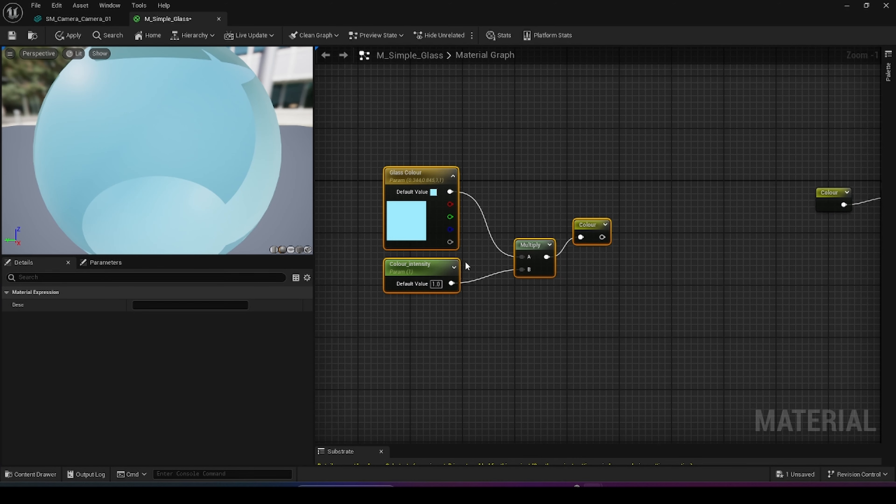
{"action": "type", "text": "c"}
{"action": "type", "text": "C"}
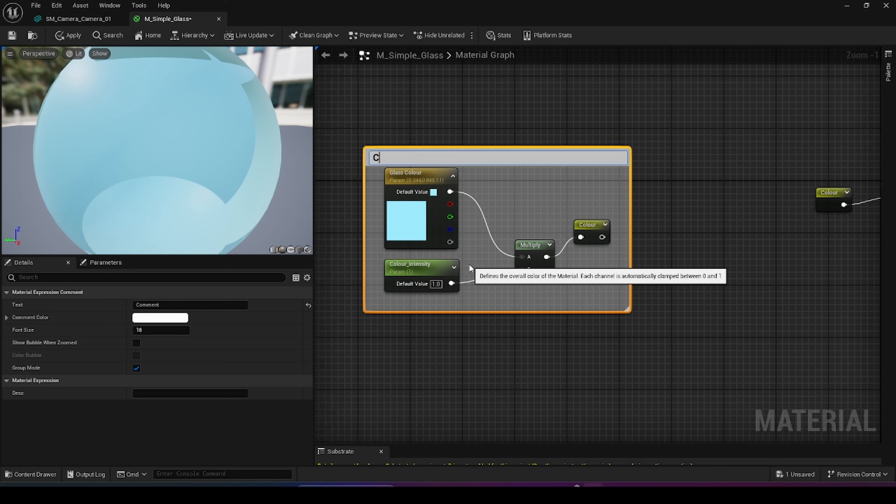
{"action": "type", "text": "olour"}
{"action": "key", "text": "Return"}
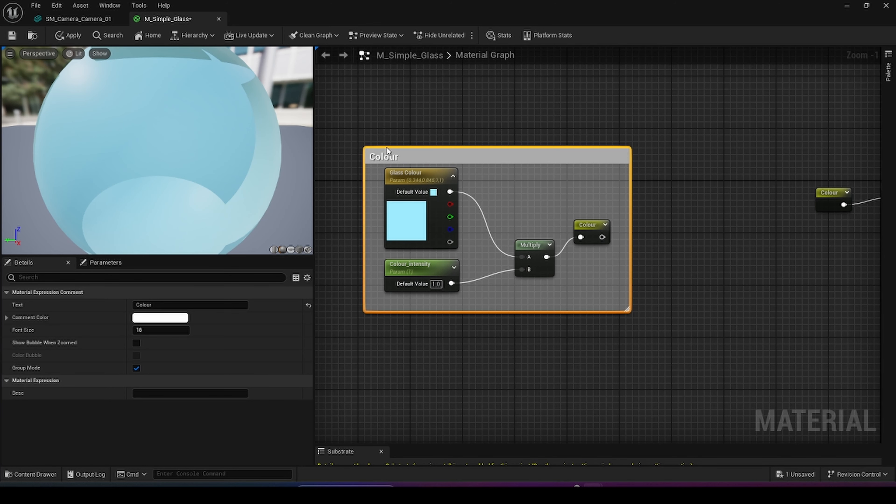
- Set the Colour comment box's color to pink, hex sRGB FF98E8FF
{"action": "left_click", "coordinate": [159, 320]}
{"action": "left_click", "coordinate": [239, 293]}
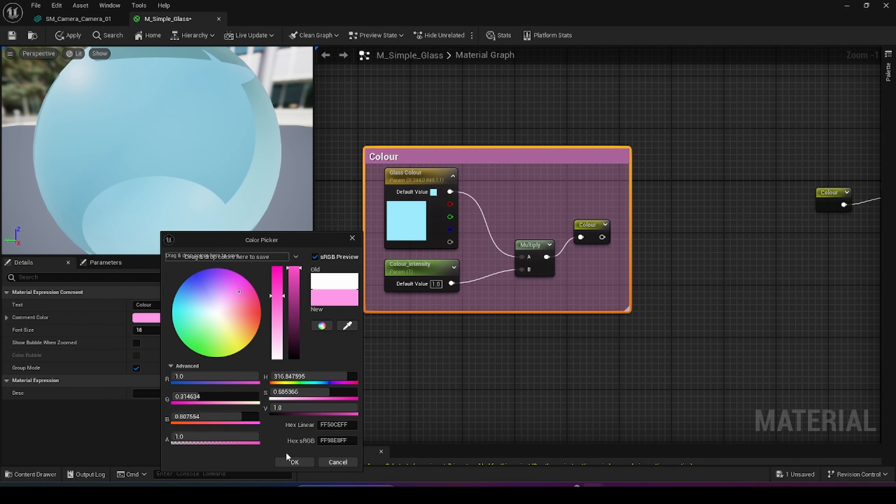
{"action": "left_click", "coordinate": [298, 460]}
- Line up the Colour reroute node next to the result node with the Base Color input
{"action": "scroll", "coordinate": [447, 371], "scroll_direction": "down", "scroll_amount": 2}
{"action": "right_click_drag", "start_coordinate": [482, 377], "coordinate": [424, 332]}
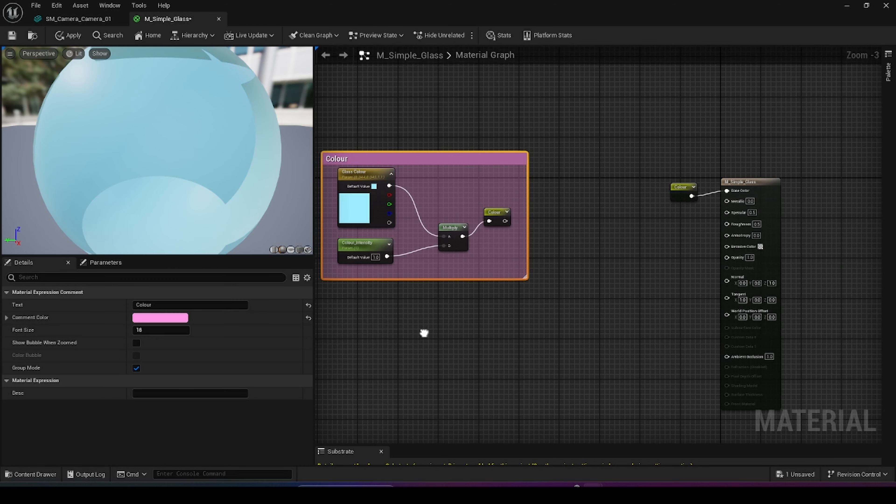
{"action": "left_click_drag", "start_coordinate": [680, 187], "coordinate": [674, 181]}
- Add a Constant node below the Colour reroute node that feeds Base Color
{"action": "right_click_drag", "start_coordinate": [484, 319], "coordinate": [609, 267]}
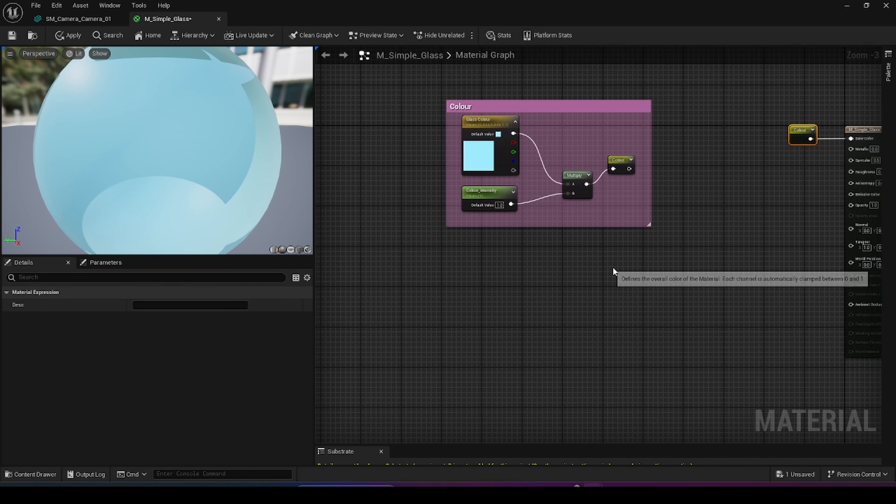
{"action": "right_click_drag", "start_coordinate": [692, 253], "coordinate": [644, 246]}
{"action": "scroll", "coordinate": [682, 174], "scroll_direction": "up", "scroll_amount": 3}
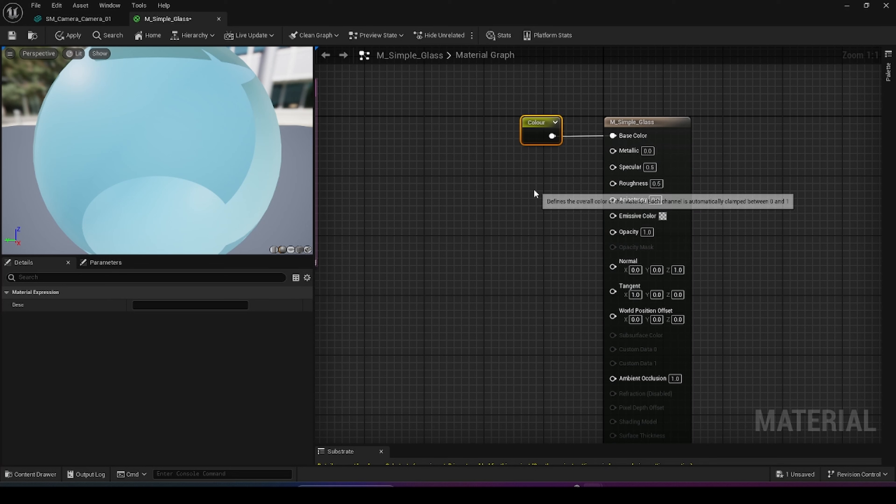
{"action": "right_click_drag", "start_coordinate": [528, 189], "coordinate": [544, 192]}
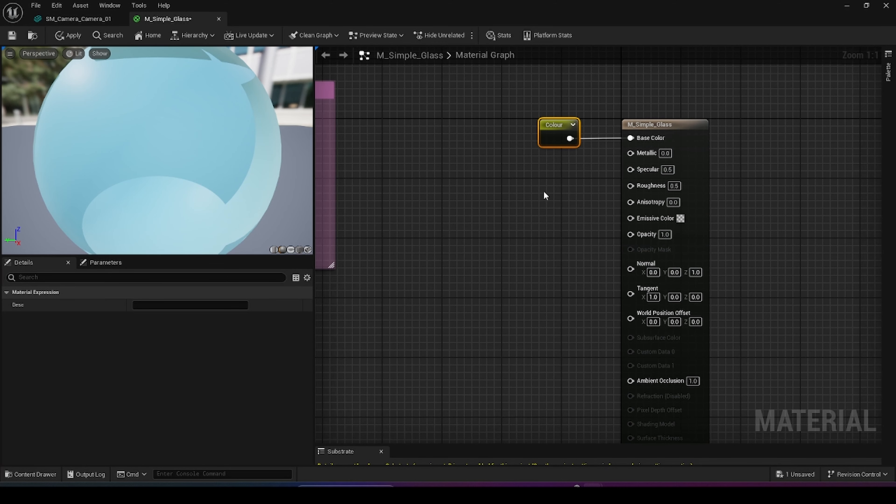
{"action": "right_click", "coordinate": [544, 192]}
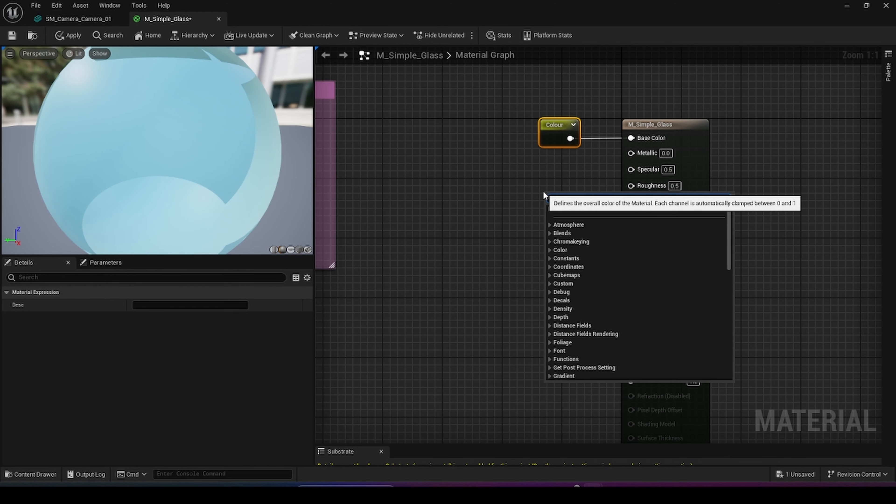
{"action": "type", "text": "cosnt"}
{"action": "key", "text": "BackSpace"}
{"action": "key", "text": "BackSpace"}
{"action": "key", "text": "BackSpace"}
{"action": "key", "text": "BackSpace"}
{"action": "key", "text": "BackSpace"}
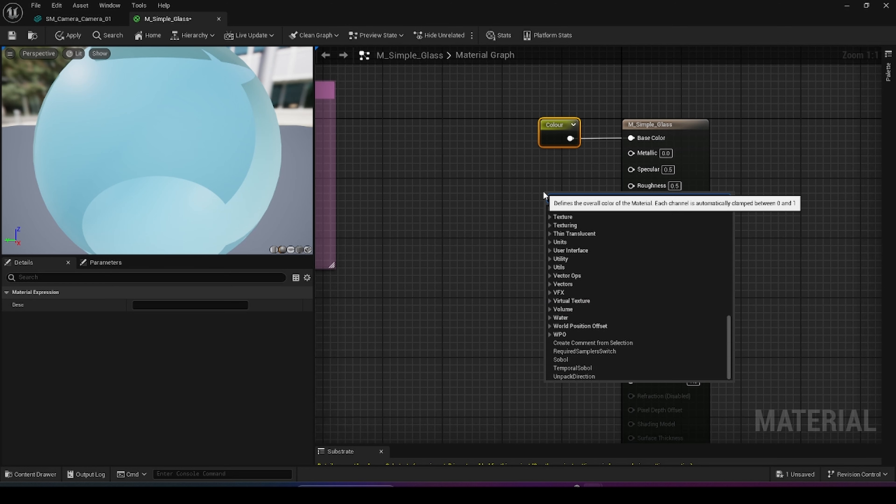
{"action": "type", "text": "const"}
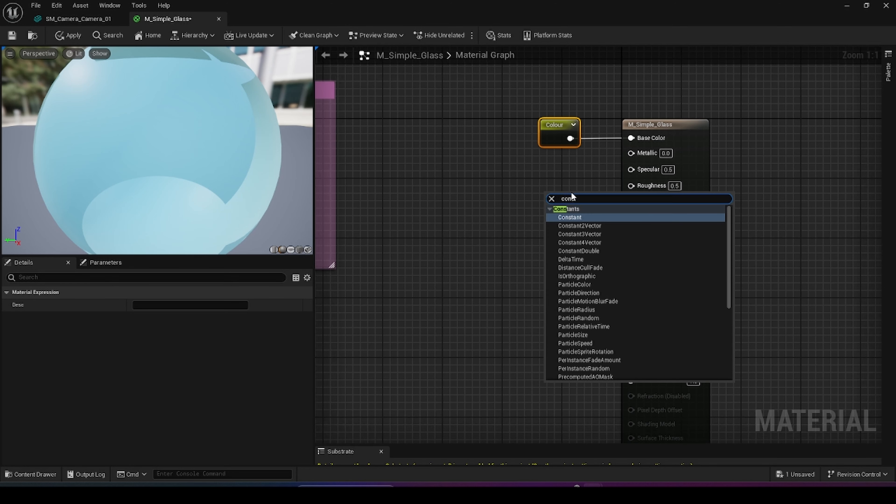
{"action": "left_click", "coordinate": [569, 218]}
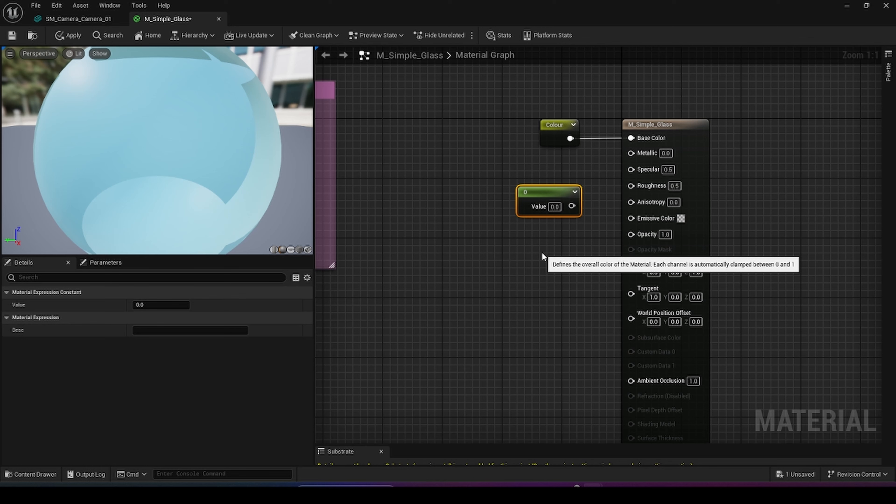
- Set the Constant to 1, connect it to the material's Metallic input and place it directly beneath the Colour reroute
{"action": "key", "text": "ctrl+d"}
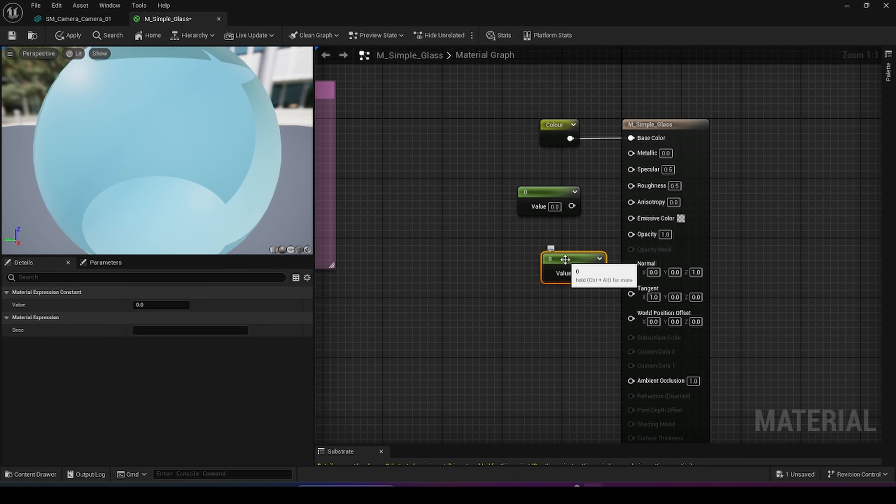
{"action": "key", "text": "Delete"}
{"action": "left_click", "coordinate": [555, 208]}
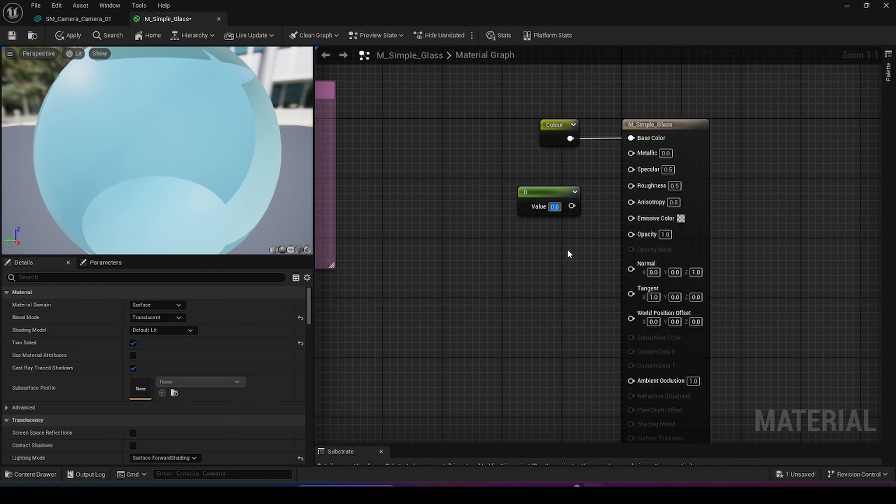
{"action": "type", "text": "1"}
{"action": "left_click_drag", "start_coordinate": [572, 206], "coordinate": [553, 166]}
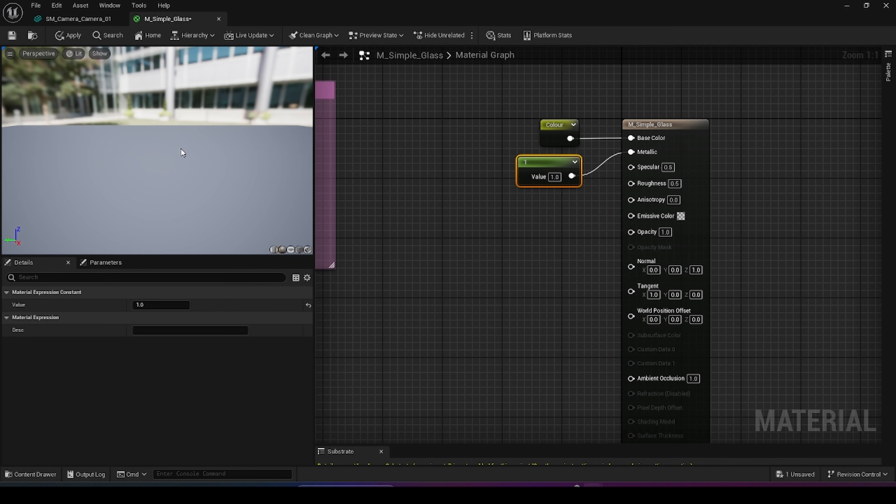
{"action": "left_click_drag", "start_coordinate": [185, 158], "coordinate": [247, 150]}
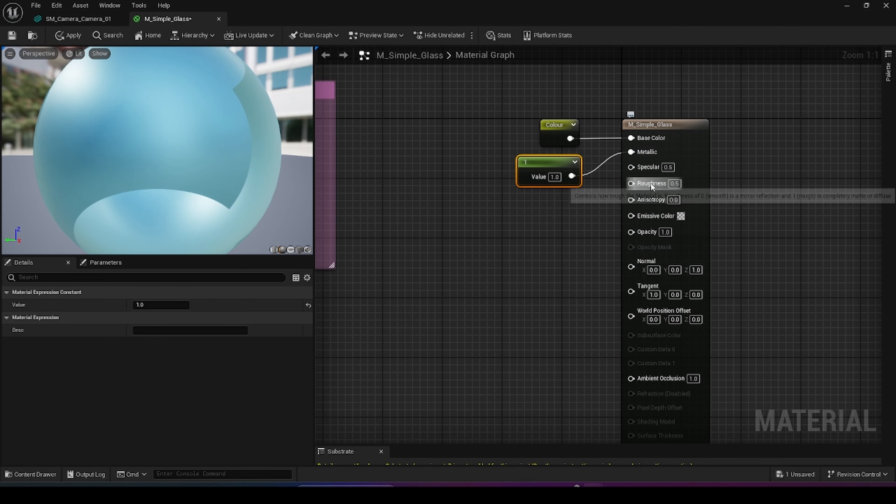
- Add a Texture Sample below the Colour comment box, convert it to a parameter named "T_Rouighness" and align it with the box's edge
{"action": "right_click_drag", "start_coordinate": [550, 221], "coordinate": [880, 196]}
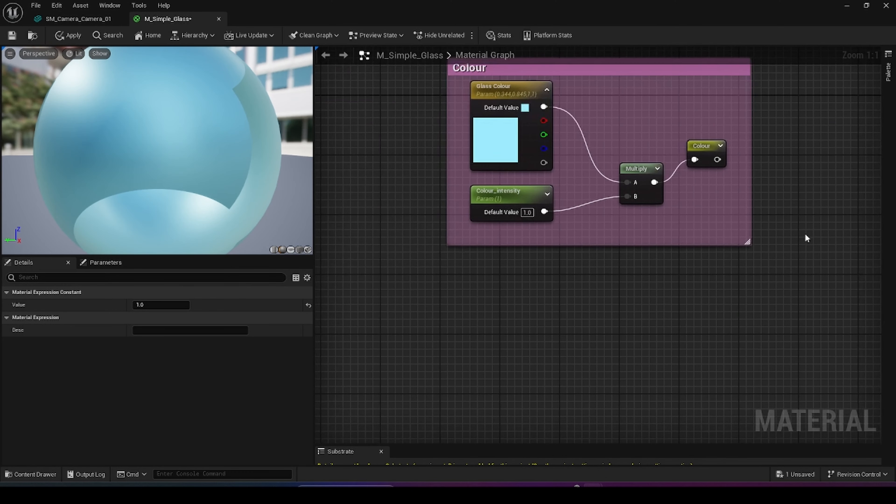
{"action": "left_click", "coordinate": [487, 337]}
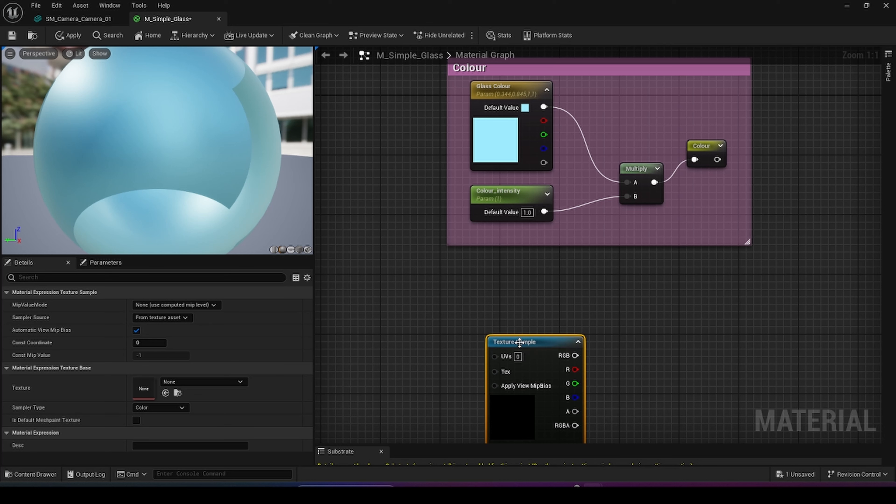
{"action": "right_click", "coordinate": [518, 342]}
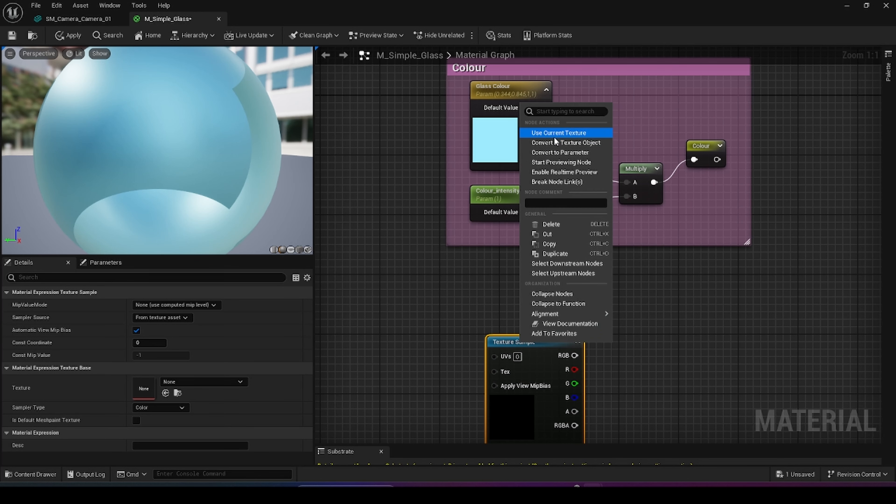
{"action": "left_click", "coordinate": [568, 152]}
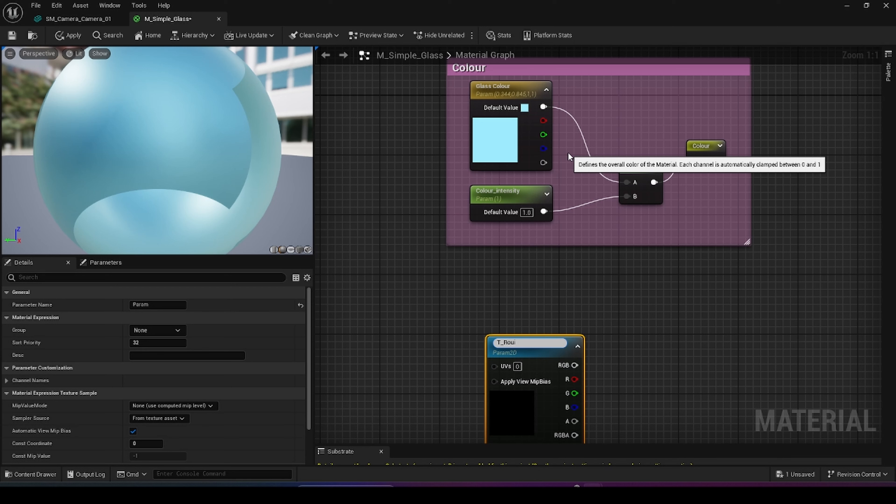
{"action": "type", "text": "T_Roughness"}
{"action": "key", "text": "Return"}
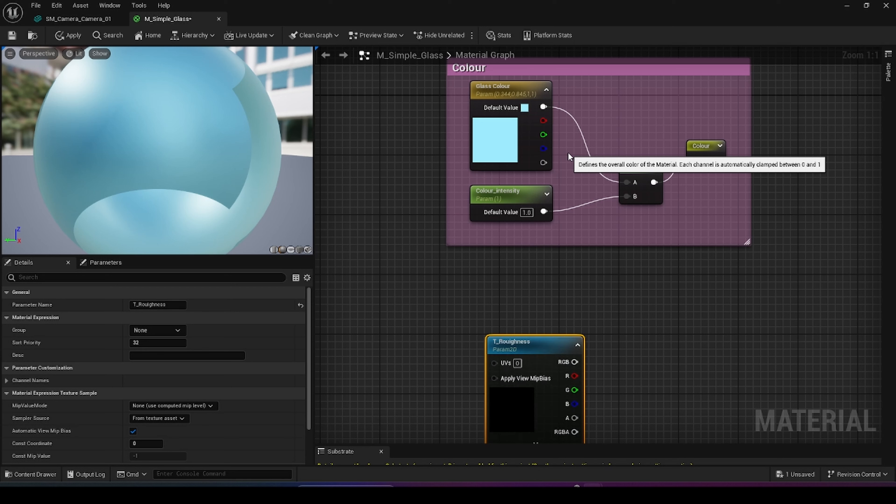
{"action": "left_click_drag", "start_coordinate": [526, 340], "coordinate": [487, 294]}
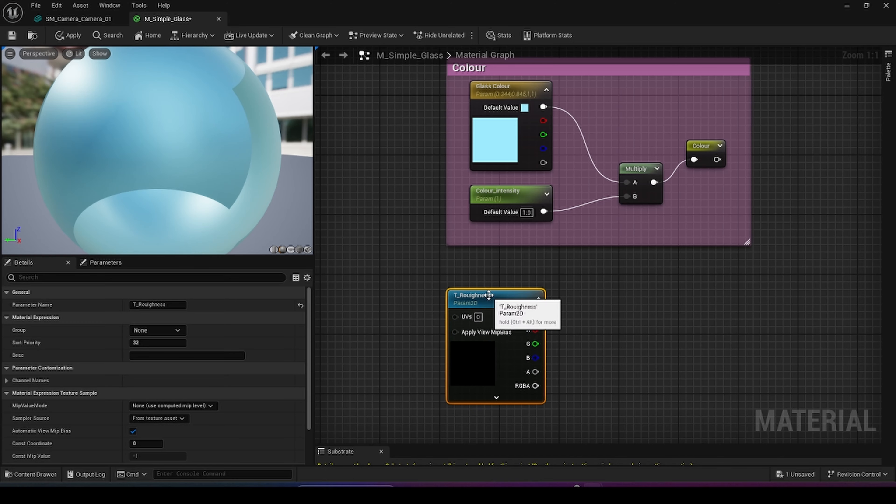
- Add a scalar parameter named "Roughness_Intensity" and place it directly beneath the roughness texture parameter
{"action": "right_click_drag", "start_coordinate": [493, 427], "coordinate": [455, 344]}
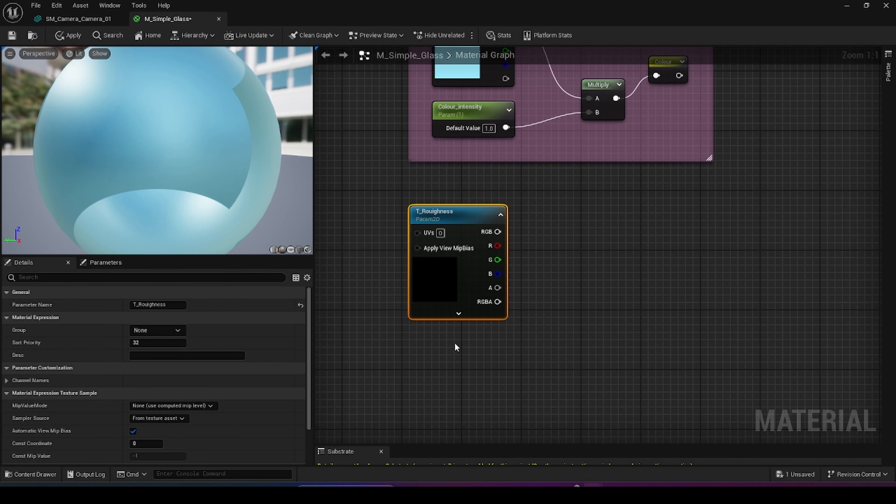
{"action": "left_click", "coordinate": [439, 355]}
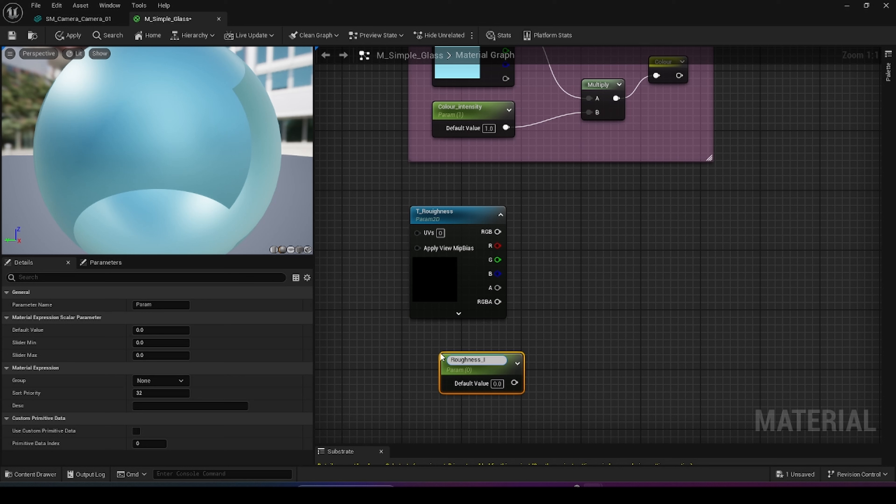
{"action": "type", "text": "Roughness_Intensity"}
{"action": "key", "text": "Return"}
{"action": "left_click_drag", "start_coordinate": [458, 356], "coordinate": [429, 337]}
- Assign the T_Rouighness texture parameter and the Roughness_Intensity parameter to the "Roughness" parameter group
{"action": "left_click", "coordinate": [444, 236]}
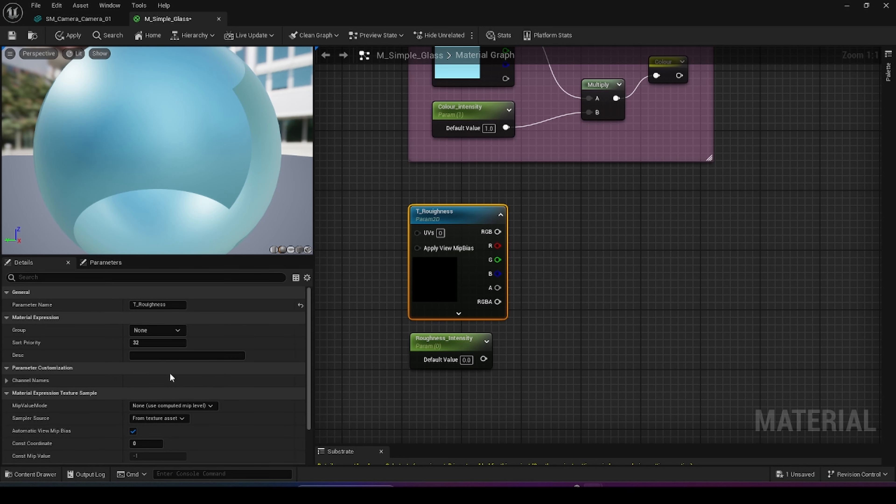
{"action": "left_click", "coordinate": [157, 330]}
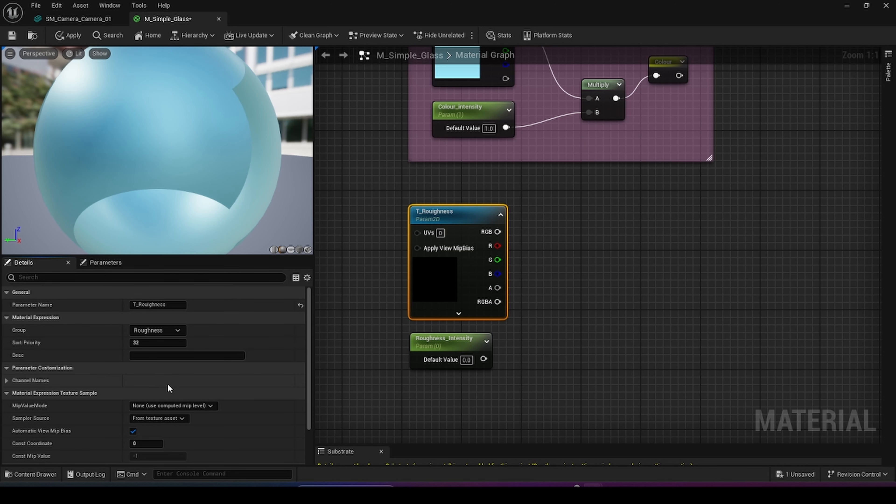
{"action": "left_click", "coordinate": [423, 339]}
{"action": "left_click", "coordinate": [182, 381]}
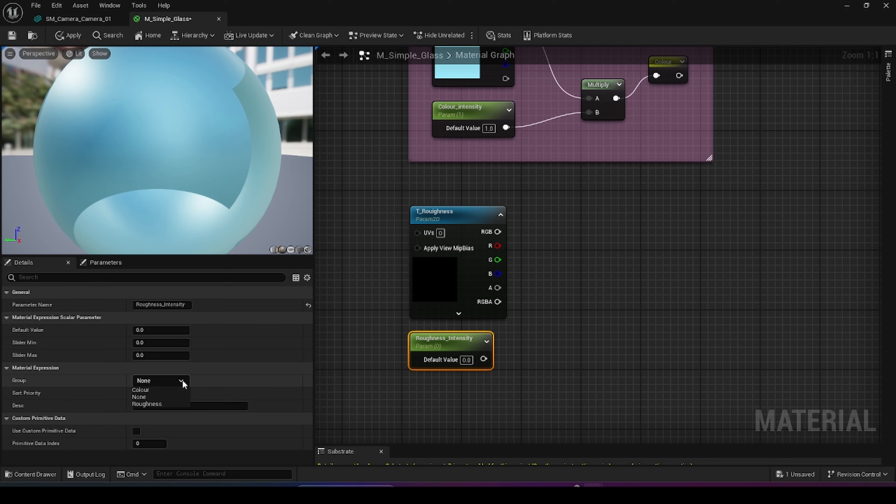
{"action": "left_click", "coordinate": [163, 405]}
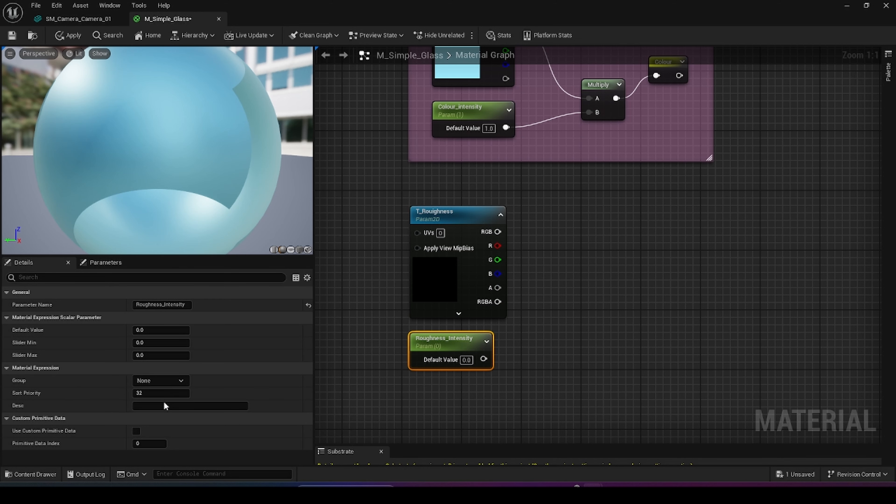
- Add a Multiply node beside the roughness parameters, with T_Rouighness's RGB output feeding A and Roughness_Intensity feeding B
{"action": "left_click", "coordinate": [559, 299]}
{"action": "left_click_drag", "start_coordinate": [566, 320], "coordinate": [492, 235]}
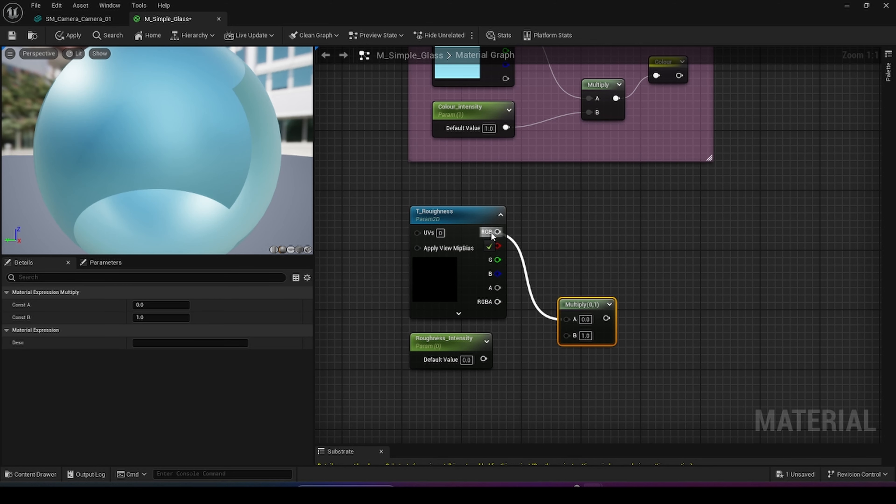
{"action": "left_click_drag", "start_coordinate": [484, 359], "coordinate": [567, 336]}
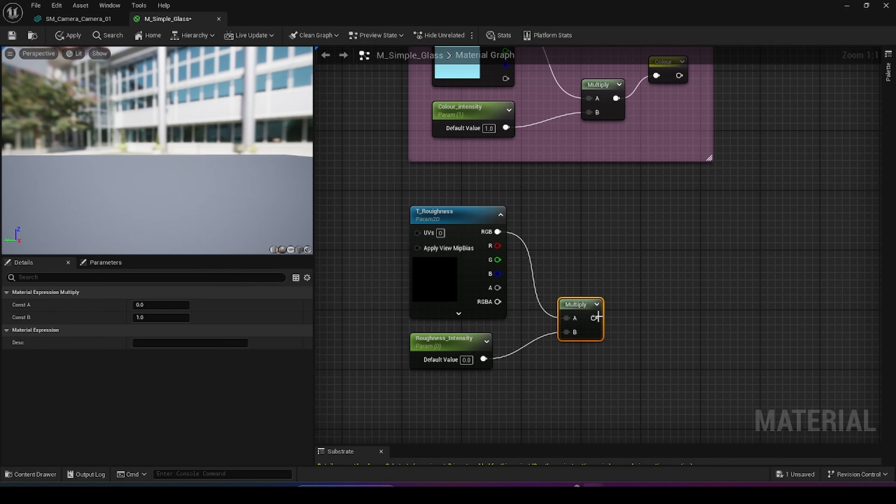
- Create a named reroute declaration called "Roughness" from the roughness Multiply output and line it up beside that node
{"action": "right_click_drag", "start_coordinate": [617, 312], "coordinate": [457, 318]}
{"action": "left_click_drag", "start_coordinate": [435, 324], "coordinate": [486, 326]}
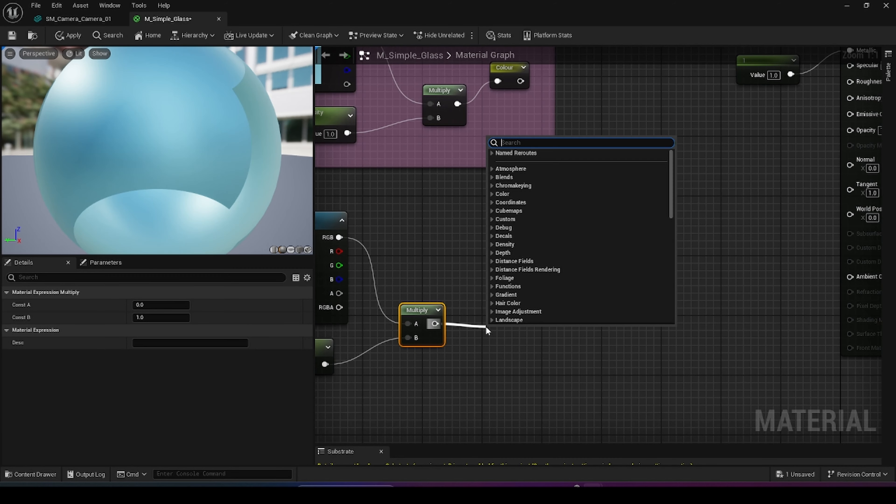
{"action": "type", "text": "rer"}
{"action": "left_click", "coordinate": [513, 220]}
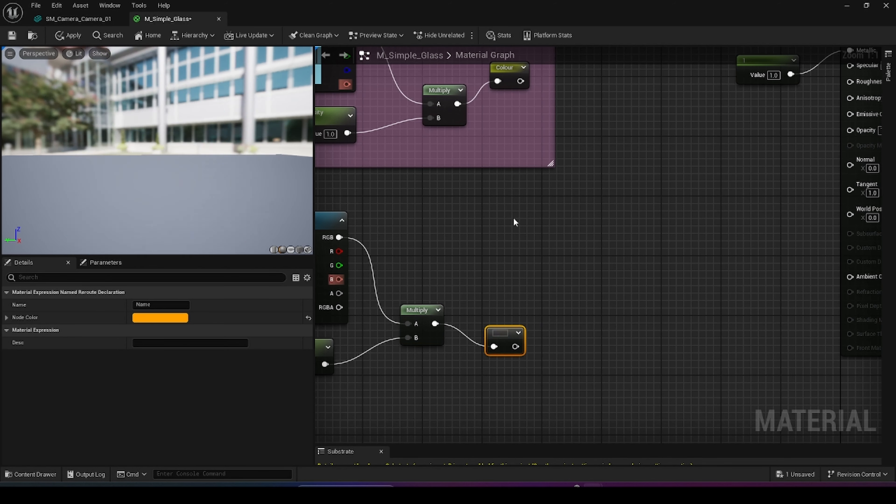
{"action": "type", "text": "R"}
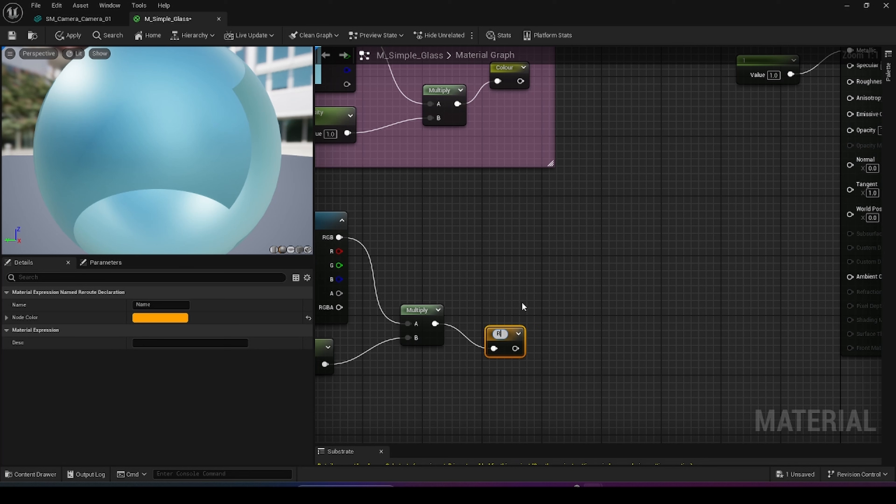
{"action": "type", "text": "oughness"}
{"action": "key", "text": "Return"}
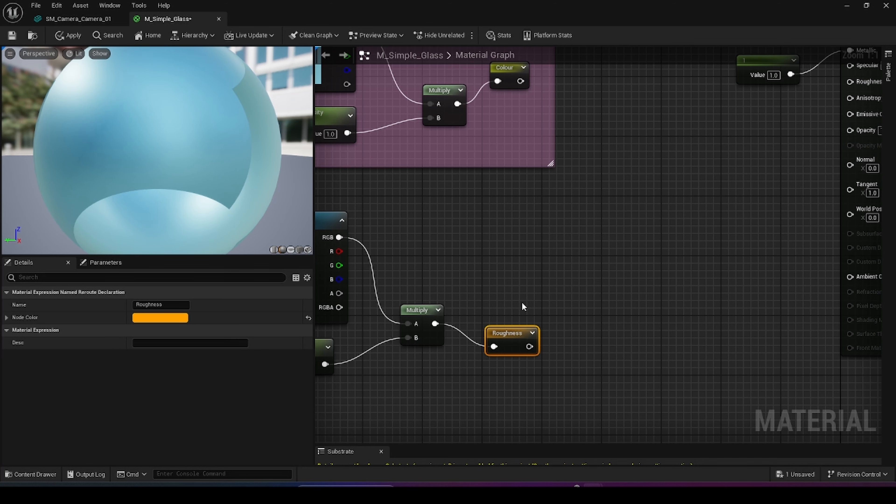
{"action": "left_click_drag", "start_coordinate": [511, 331], "coordinate": [513, 306]}
- Assign the T_Noise01 texture to the T_Rouighness parameter, using "noise" as the texture search term
{"action": "right_click_drag", "start_coordinate": [472, 264], "coordinate": [714, 300]}
{"action": "left_click", "coordinate": [522, 253]}
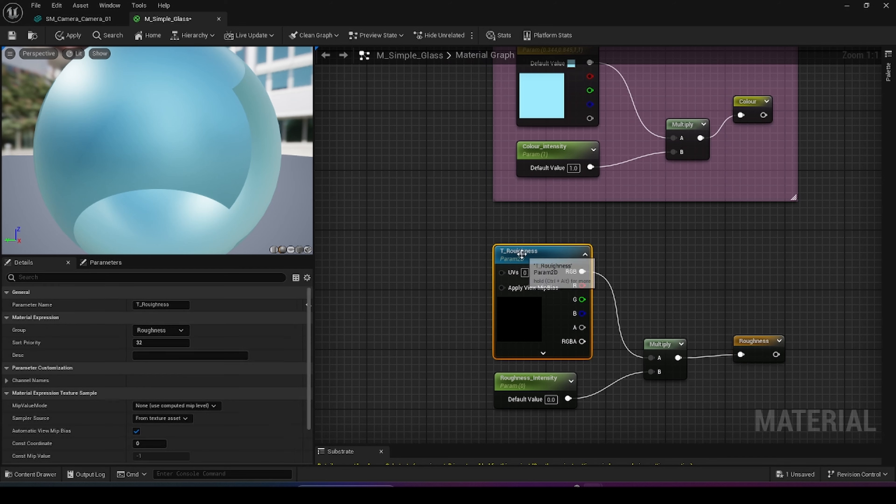
{"action": "scroll", "coordinate": [179, 391], "scroll_direction": "down", "scroll_amount": 3}
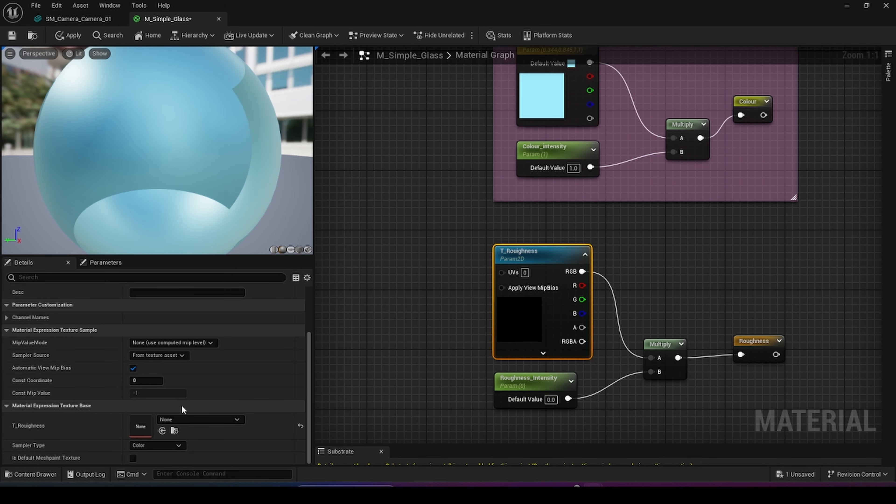
{"action": "left_click", "coordinate": [173, 420]}
{"action": "type", "text": "noise"}
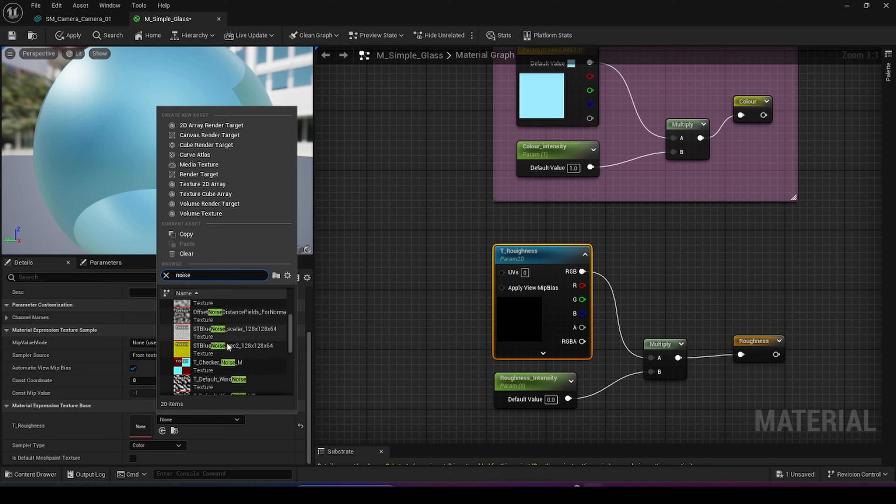
{"action": "scroll", "coordinate": [227, 342], "scroll_direction": "down", "scroll_amount": 4}
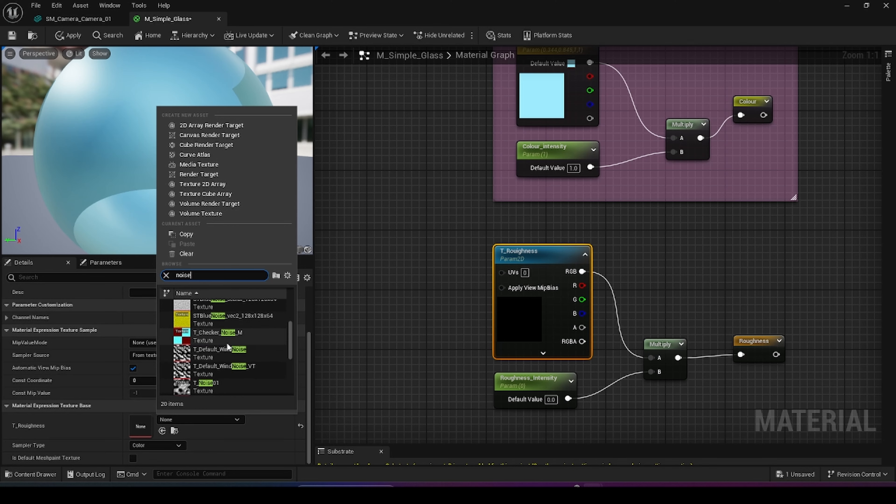
{"action": "scroll", "coordinate": [227, 329], "scroll_direction": "down", "scroll_amount": 1}
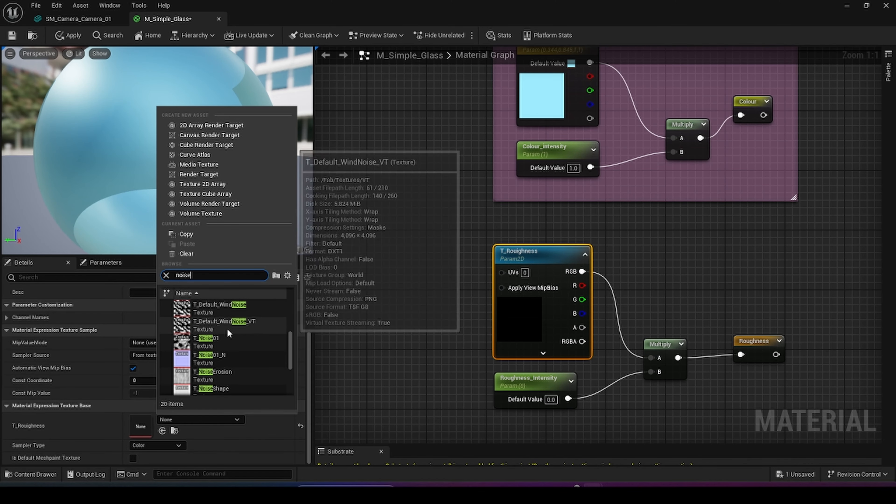
{"action": "left_click", "coordinate": [189, 343]}
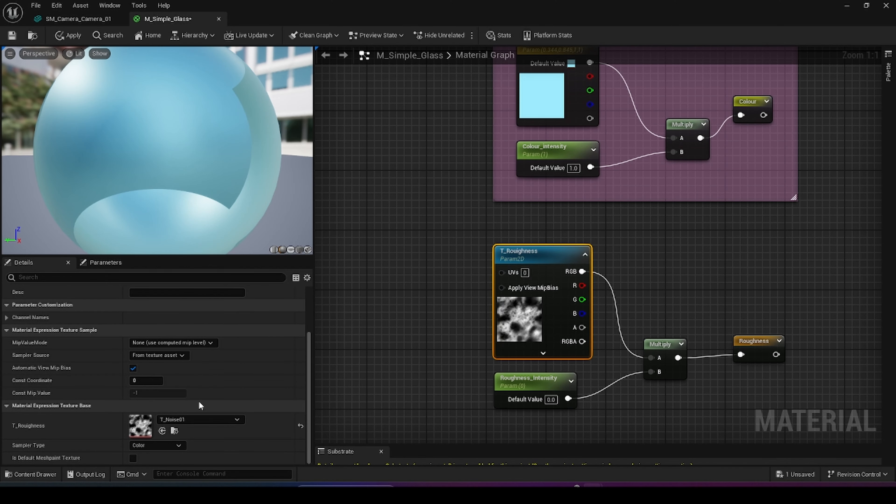
- Add a TextureCoordinate node before T_Rouighness, connect it to the texture's UVs input and align it with that input
{"action": "right_click_drag", "start_coordinate": [433, 283], "coordinate": [508, 286]}
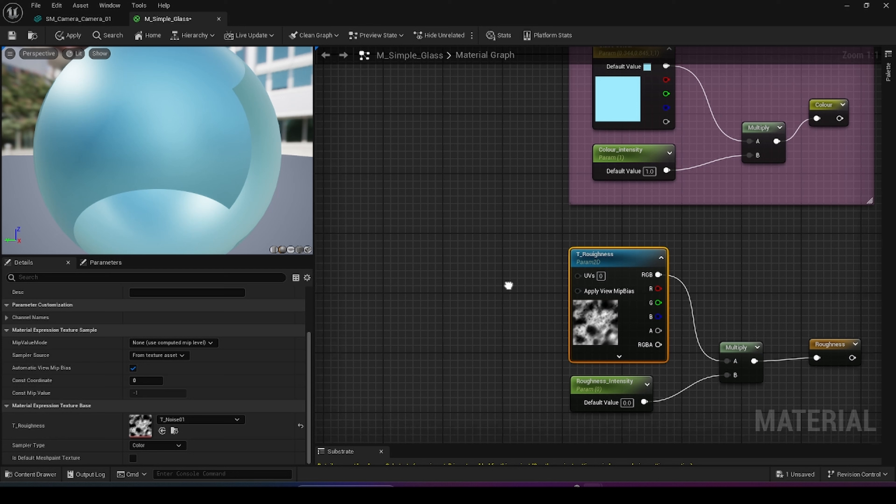
{"action": "right_click", "coordinate": [453, 294]}
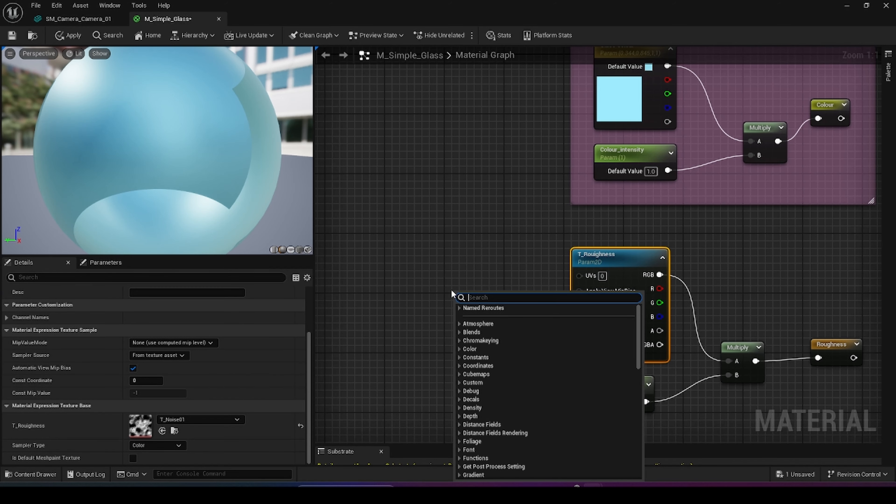
{"action": "type", "text": "texture"}
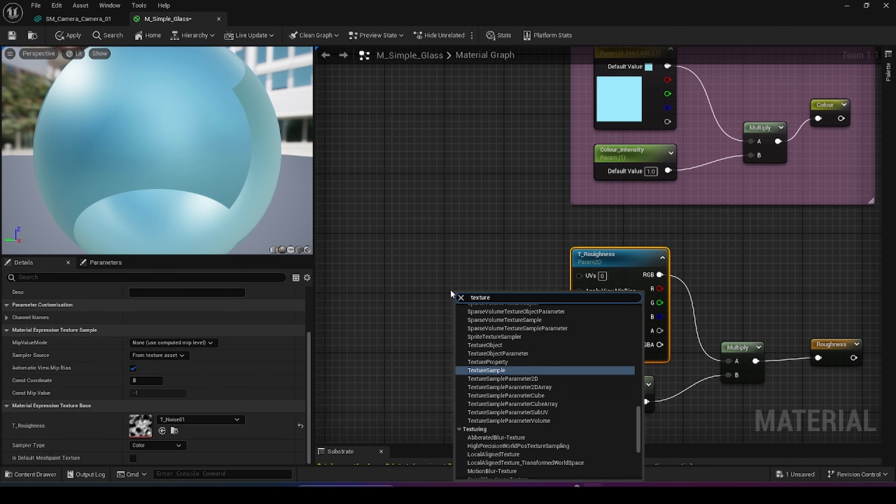
{"action": "type", "text": "c"}
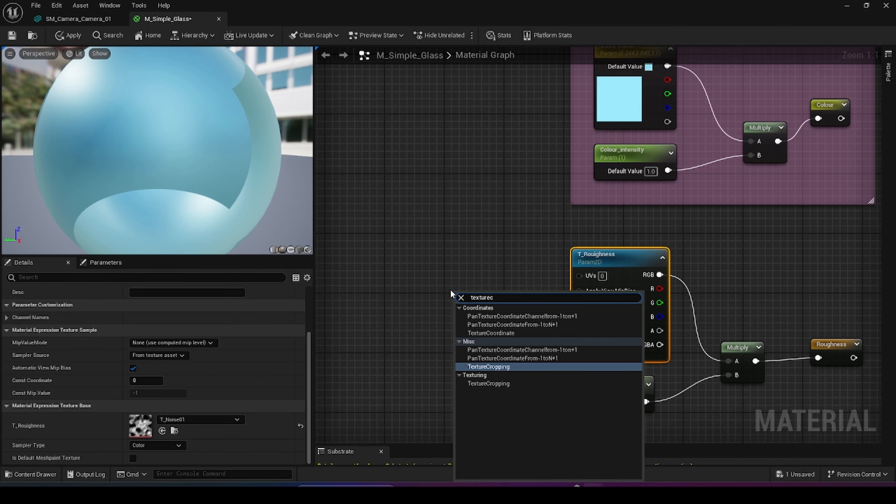
{"action": "left_click", "coordinate": [490, 333]}
{"action": "left_click_drag", "start_coordinate": [503, 290], "coordinate": [465, 290]}
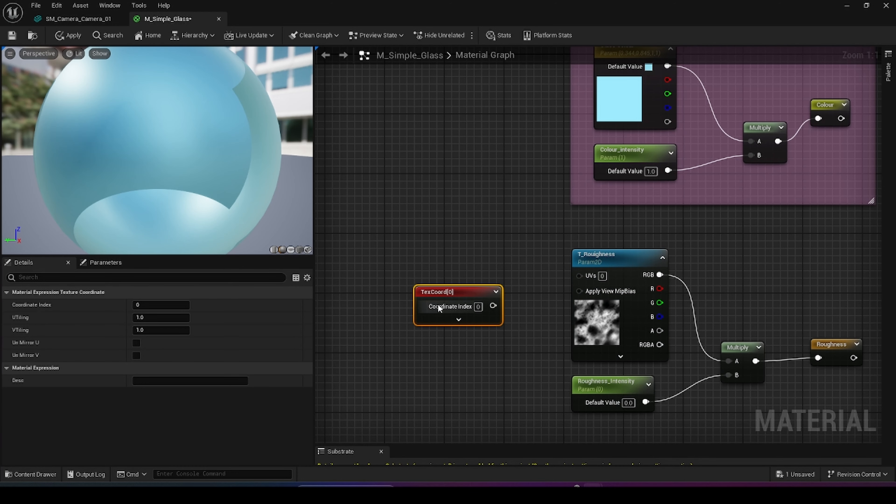
{"action": "left_click_drag", "start_coordinate": [493, 306], "coordinate": [579, 276]}
{"action": "left_click_drag", "start_coordinate": [468, 296], "coordinate": [468, 275]}
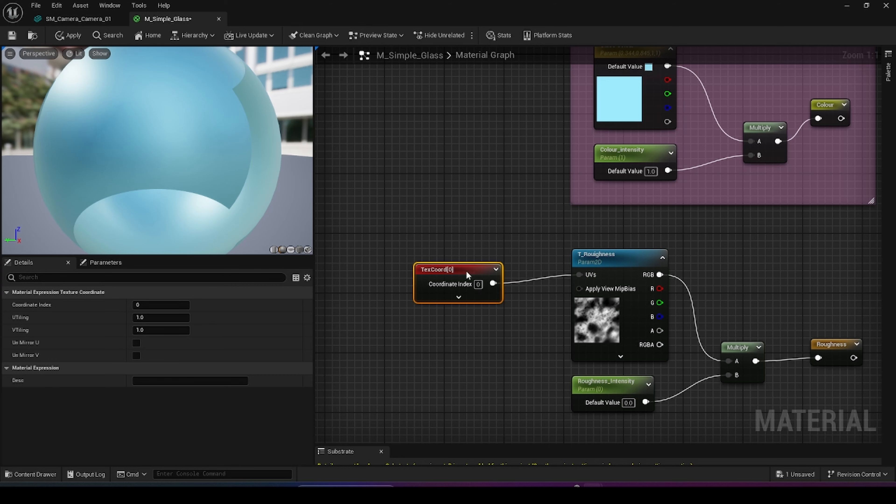
- Feed the material's Roughness input from the Roughness named reroute, placed beneath the Constant node, and save the material
{"action": "key", "text": "Home"}
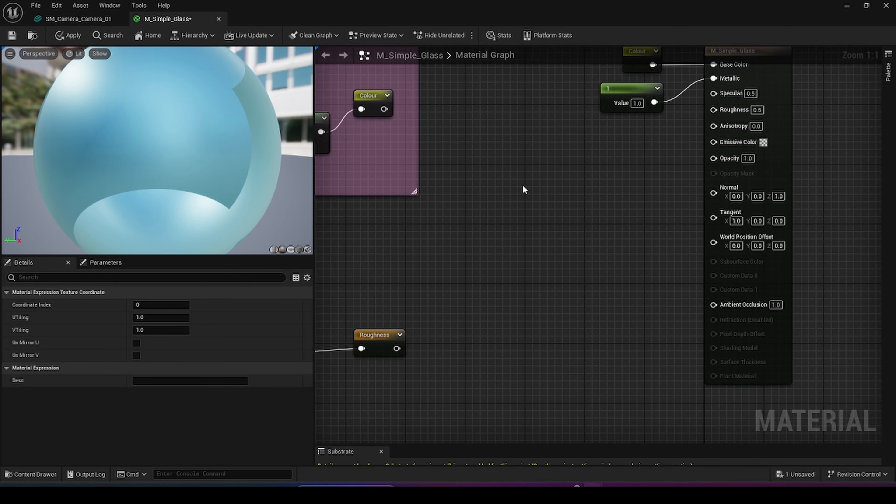
{"action": "right_click_drag", "start_coordinate": [524, 190], "coordinate": [473, 340]}
{"action": "left_click_drag", "start_coordinate": [644, 266], "coordinate": [584, 290]}
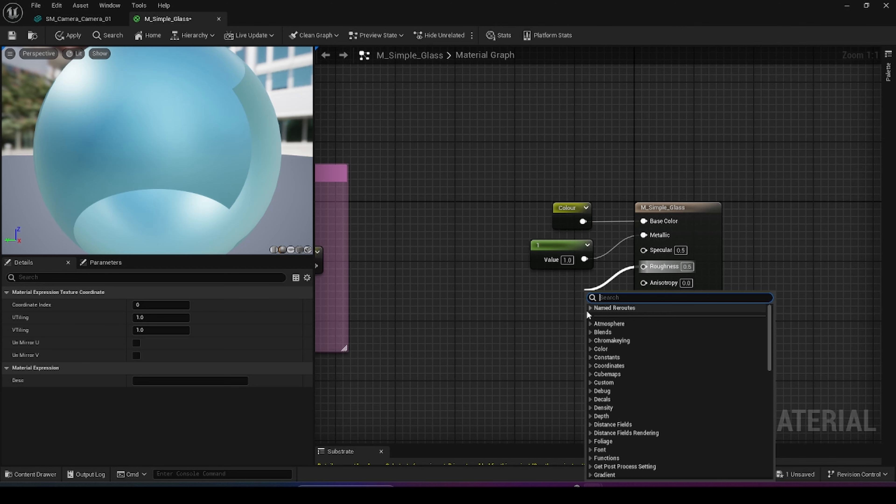
{"action": "left_click", "coordinate": [590, 308]}
{"action": "left_click", "coordinate": [612, 325]}
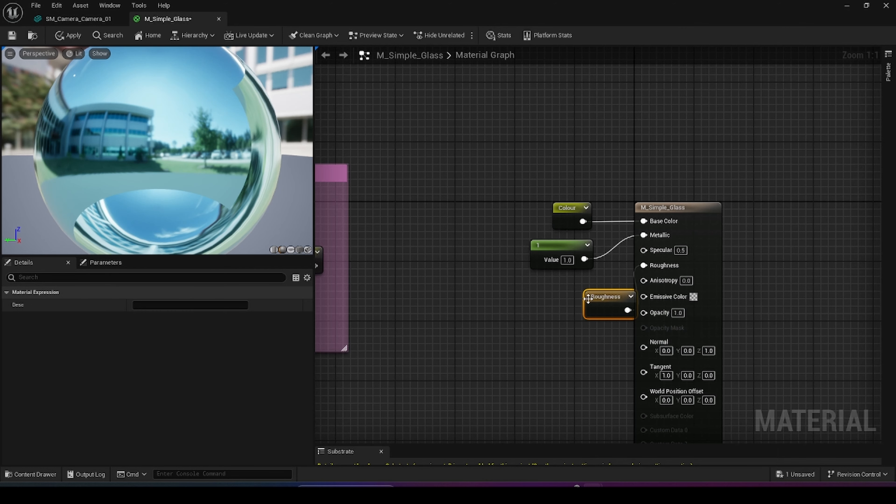
{"action": "left_click_drag", "start_coordinate": [603, 299], "coordinate": [556, 292]}
{"action": "mouse_move", "coordinate": [157, 145]}
{"action": "left_mouse_down"}
{"action": "mouse_move", "coordinate": [211, 129]}
{"action": "mouse_move", "coordinate": [155, 144]}
{"action": "left_mouse_up"}
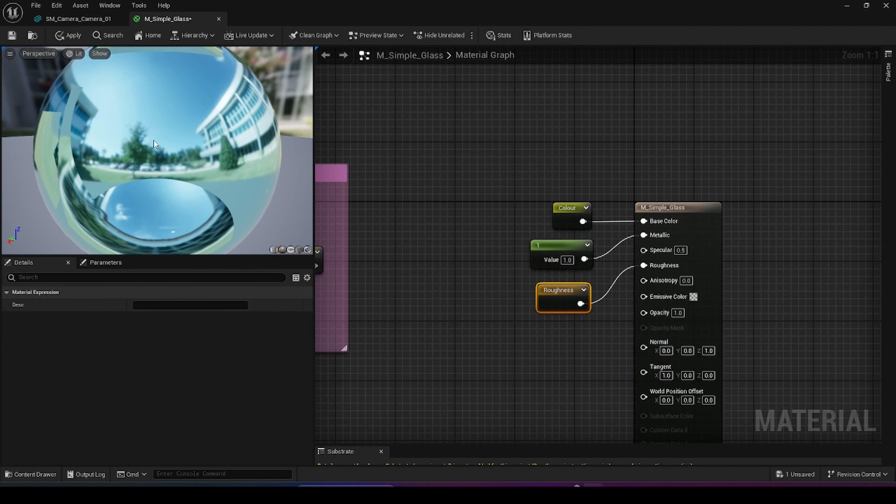
{"action": "left_click", "coordinate": [11, 36]}
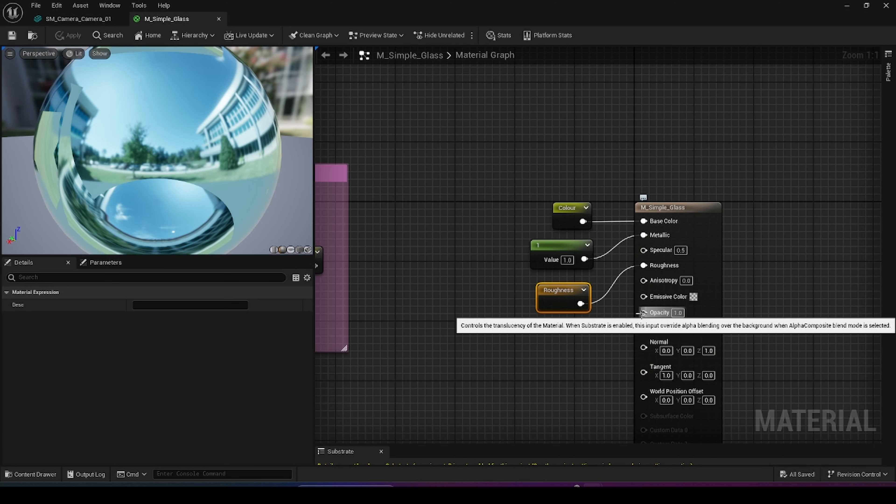
- Add a scalar parameter named "Opacity" and place it directly beneath the Roughness reroute
{"action": "left_click", "coordinate": [555, 345]}
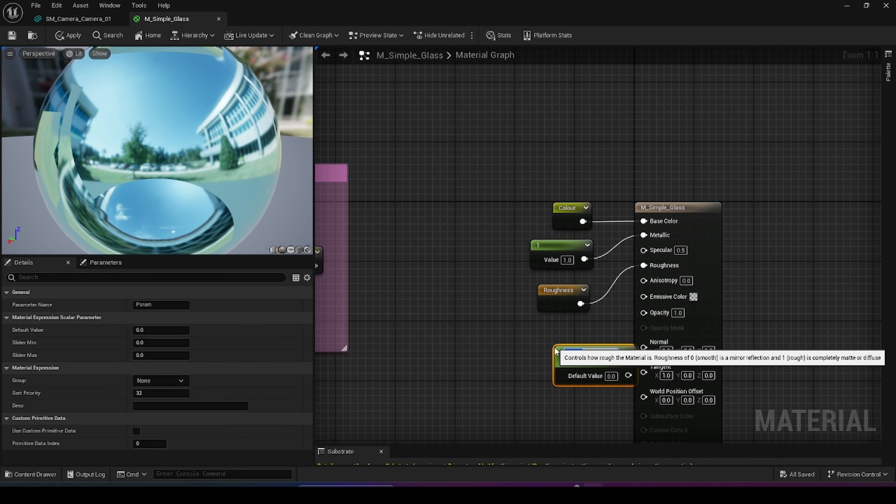
{"action": "type", "text": "O"}
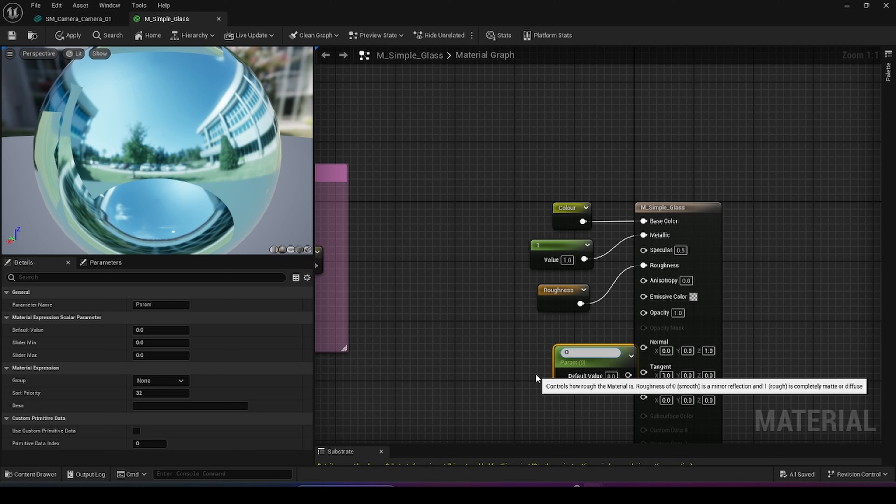
{"action": "type", "text": "pacity"}
{"action": "key", "text": "Return"}
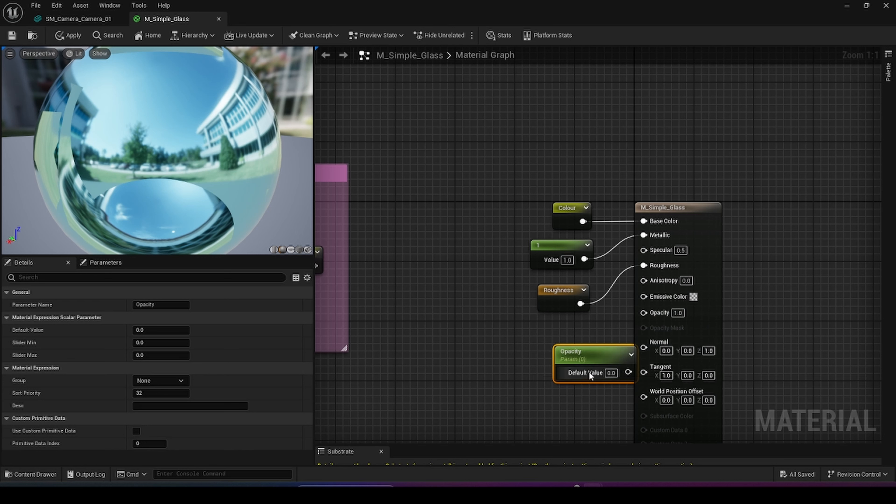
{"action": "left_click_drag", "start_coordinate": [593, 356], "coordinate": [547, 332]}
- Set the Opacity parameter's default value to 0.5, connect it to the material's Opacity input and save the material
{"action": "left_click", "coordinate": [565, 349]}
{"action": "type", "text": "0.5"}
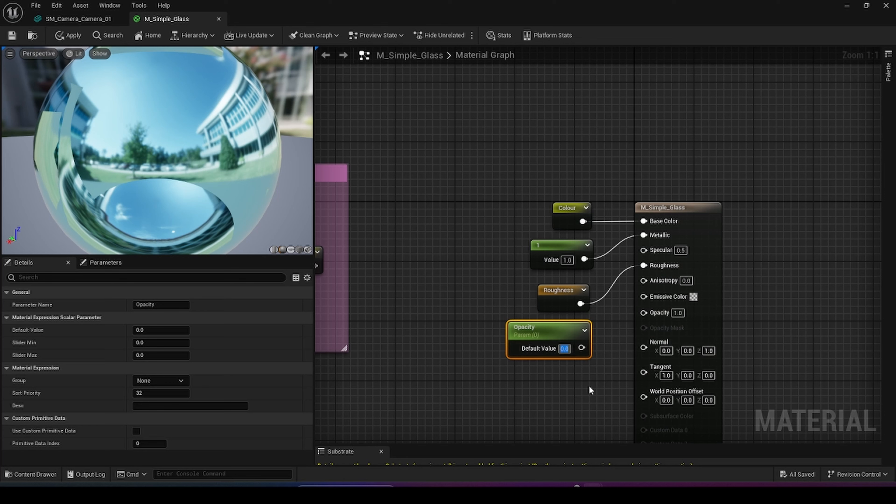
{"action": "key", "text": "Return"}
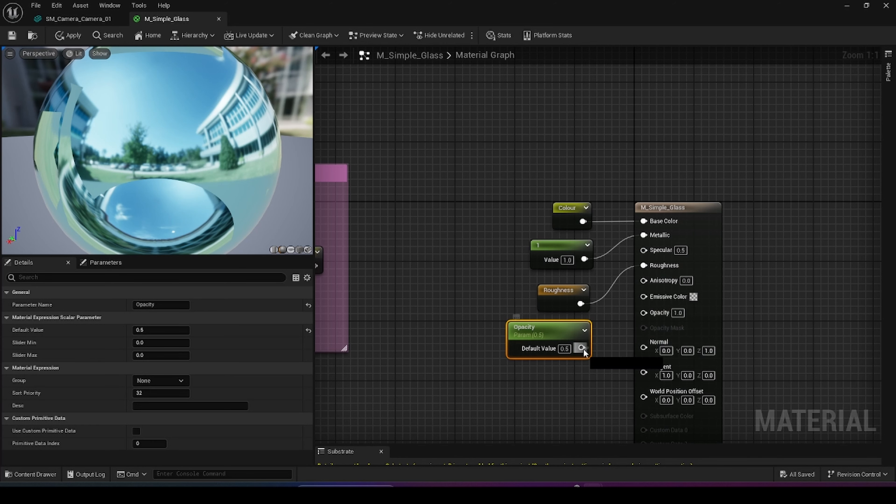
{"action": "left_click_drag", "start_coordinate": [581, 348], "coordinate": [660, 312]}
{"action": "left_click_drag", "start_coordinate": [226, 198], "coordinate": [166, 134]}
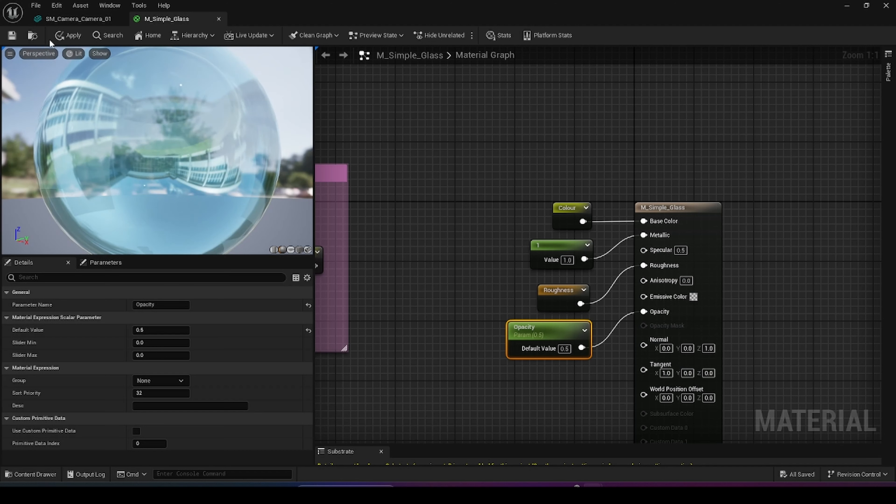
{"action": "left_click", "coordinate": [16, 38]}
- Set the M_Simple_Glass material's refraction method to Index Of Refraction
{"action": "key", "text": "Home"}
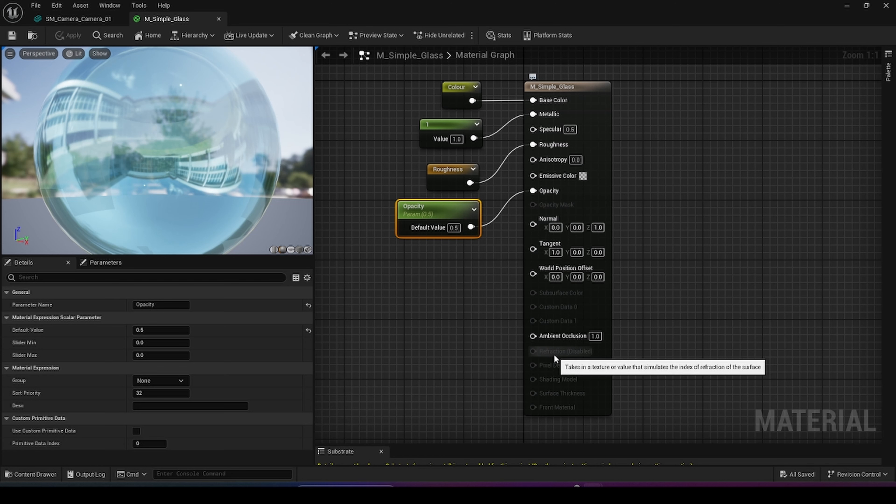
{"action": "left_click", "coordinate": [544, 85]}
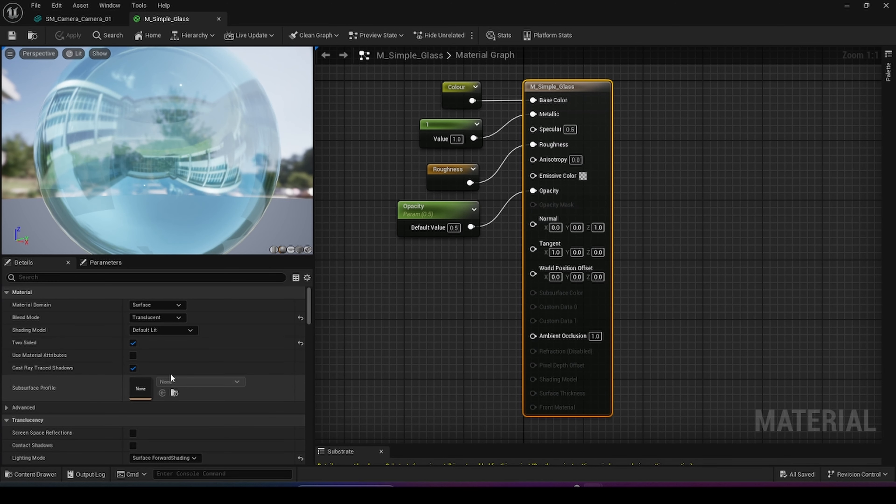
{"action": "scroll", "coordinate": [25, 377], "scroll_direction": "down", "scroll_amount": 10}
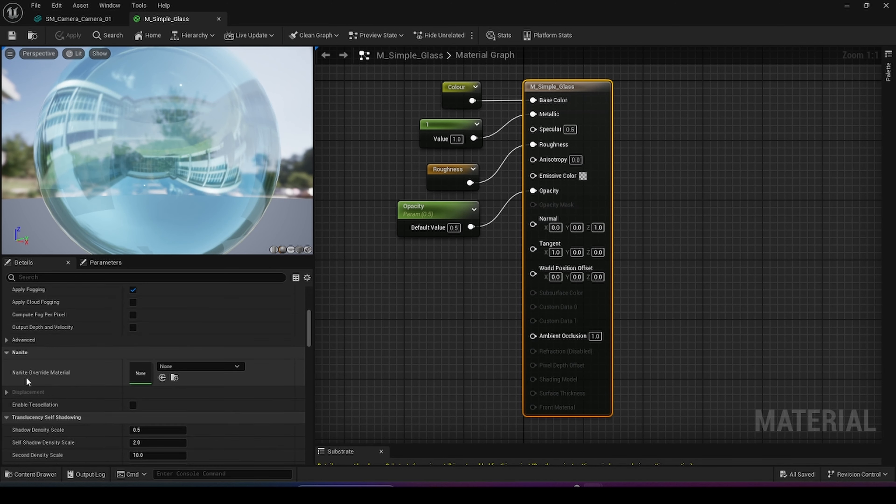
{"action": "scroll", "coordinate": [26, 377], "scroll_direction": "down", "scroll_amount": 5}
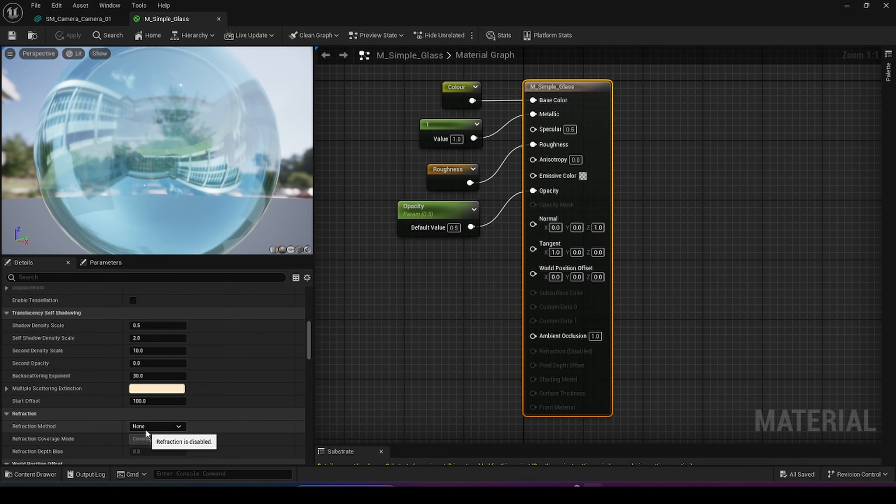
{"action": "left_click", "coordinate": [178, 427]}
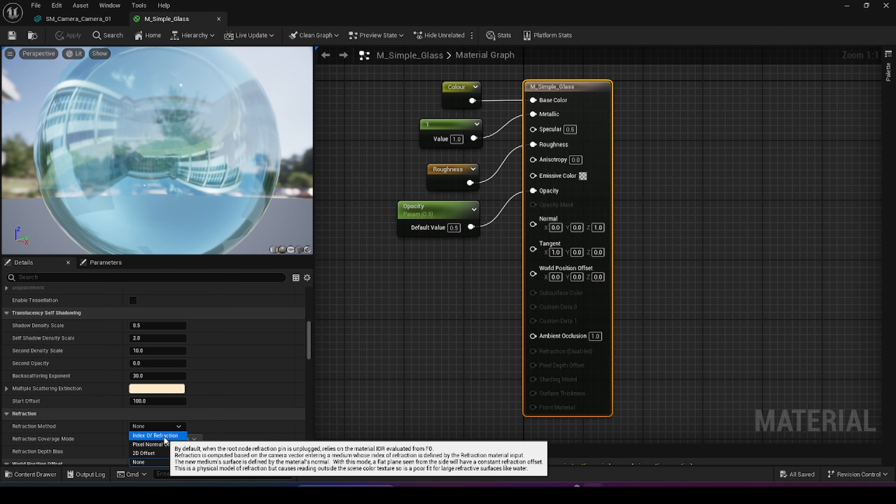
{"action": "left_click", "coordinate": [145, 436]}
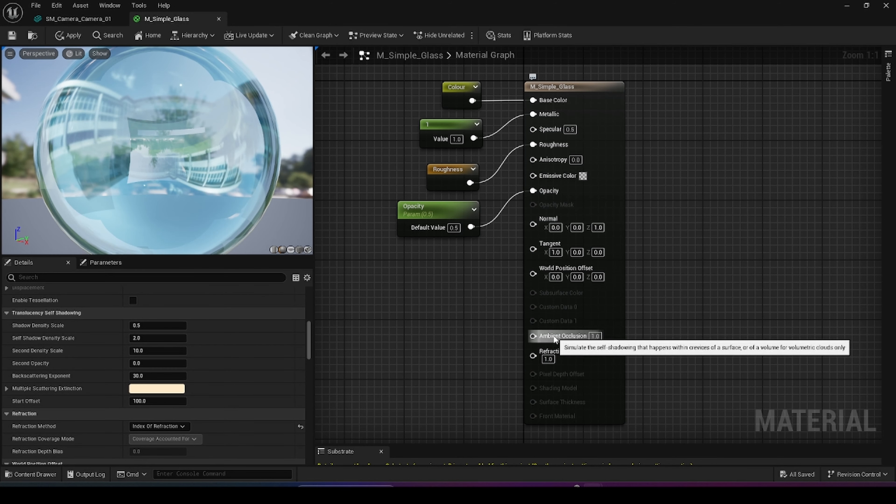
- Add a scalar parameter named "IOR" and place it beside the material's Refraction input
{"action": "left_click", "coordinate": [451, 357]}
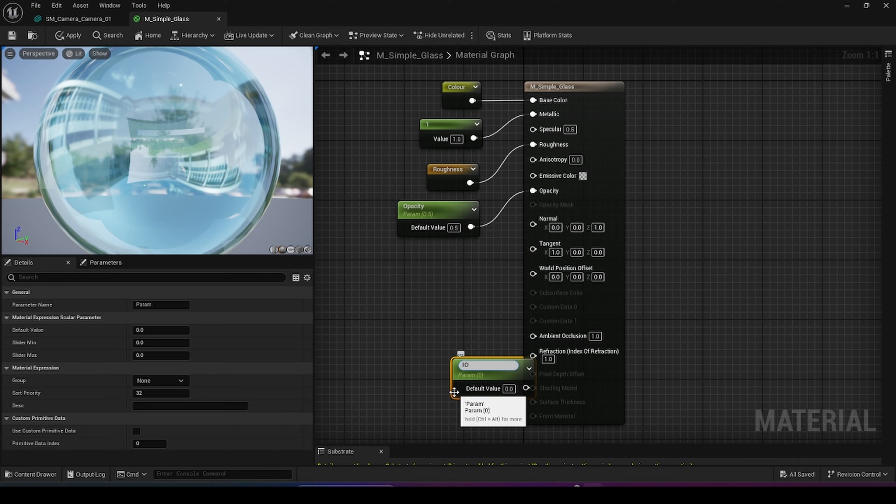
{"action": "type", "text": "IOR"}
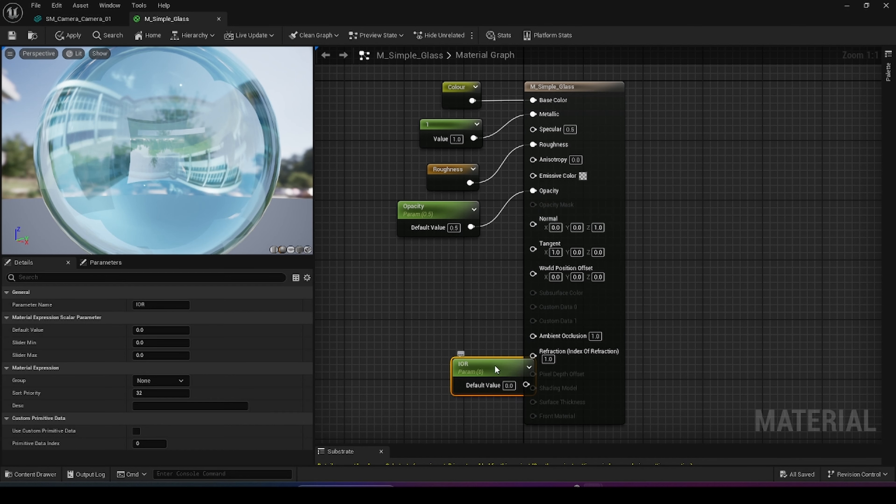
{"action": "left_click_drag", "start_coordinate": [510, 379], "coordinate": [433, 363]}
- Set the IOR parameter's default value to 1, connect it to the material's Refraction input and save the material
{"action": "left_click", "coordinate": [431, 369]}
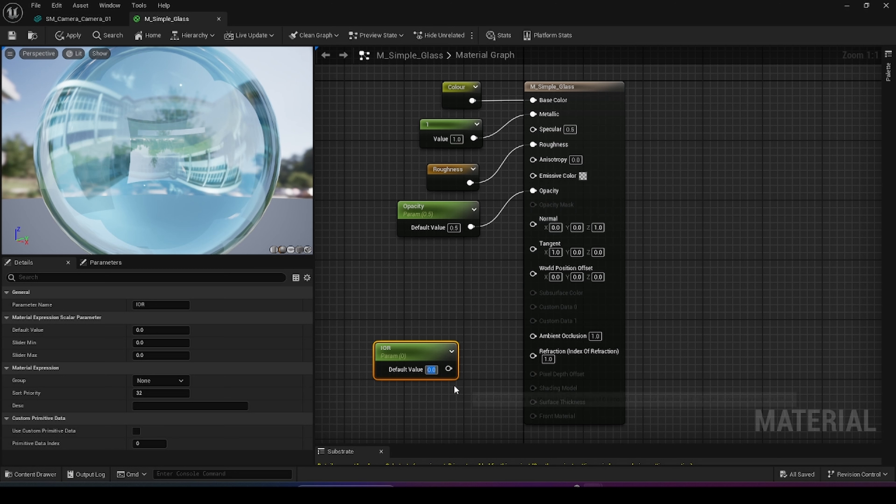
{"action": "type", "text": "1"}
{"action": "key", "text": "Return"}
{"action": "left_click_drag", "start_coordinate": [445, 368], "coordinate": [535, 358]}
{"action": "left_click_drag", "start_coordinate": [423, 344], "coordinate": [453, 337]}
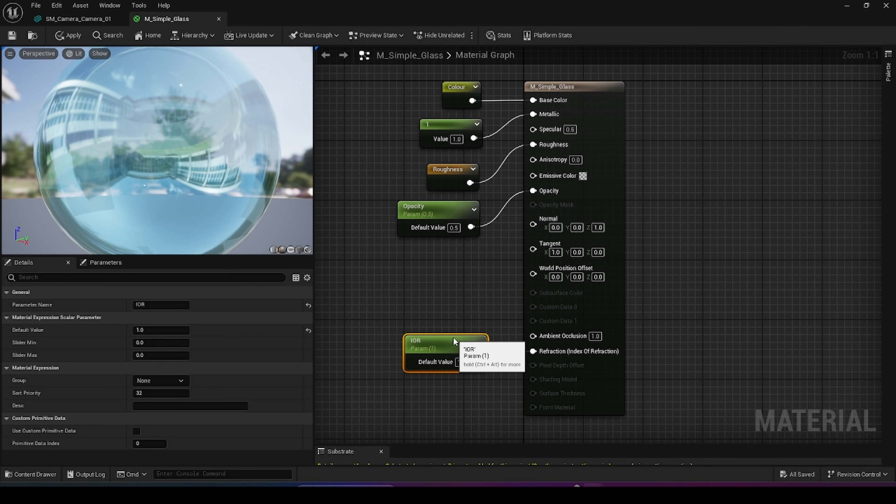
{"action": "left_click", "coordinate": [12, 35]}
- Group the roughness nodes, from the texture coordinate to the Roughness reroute, in a comment box titled "Roughness"
{"action": "scroll", "coordinate": [427, 289], "scroll_direction": "down", "scroll_amount": 3}
{"action": "right_click_drag", "start_coordinate": [427, 289], "coordinate": [700, 303]}
{"action": "right_click_drag", "start_coordinate": [607, 340], "coordinate": [736, 319]}
{"action": "left_click_drag", "start_coordinate": [717, 408], "coordinate": [427, 293]}
{"action": "type", "text": "cR"}
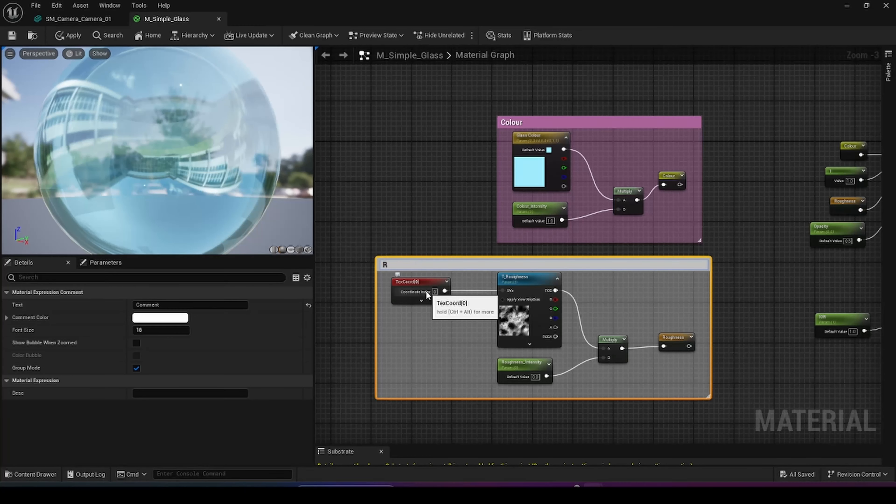
{"action": "type", "text": "oughness"}
{"action": "key", "text": "Return"}
- Arrange the Colour and Roughness comment boxes so that they are stacked with their starting edges roughly aligned
{"action": "left_click_drag", "start_coordinate": [442, 264], "coordinate": [558, 266]}
{"action": "left_click_drag", "start_coordinate": [406, 110], "coordinate": [562, 299]}
{"action": "left_click_drag", "start_coordinate": [636, 124], "coordinate": [485, 129]}
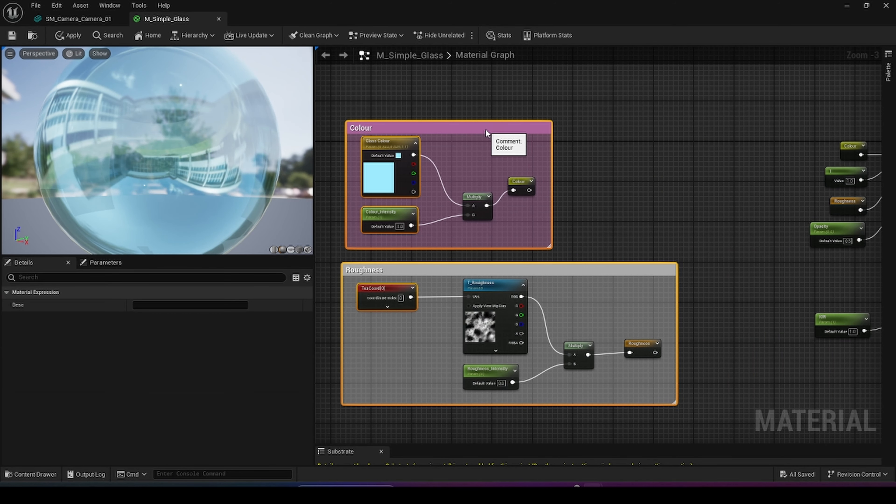
{"action": "scroll", "coordinate": [654, 160], "scroll_direction": "down", "scroll_amount": 1}
{"action": "scroll", "coordinate": [717, 235], "scroll_direction": "down", "scroll_amount": 1}
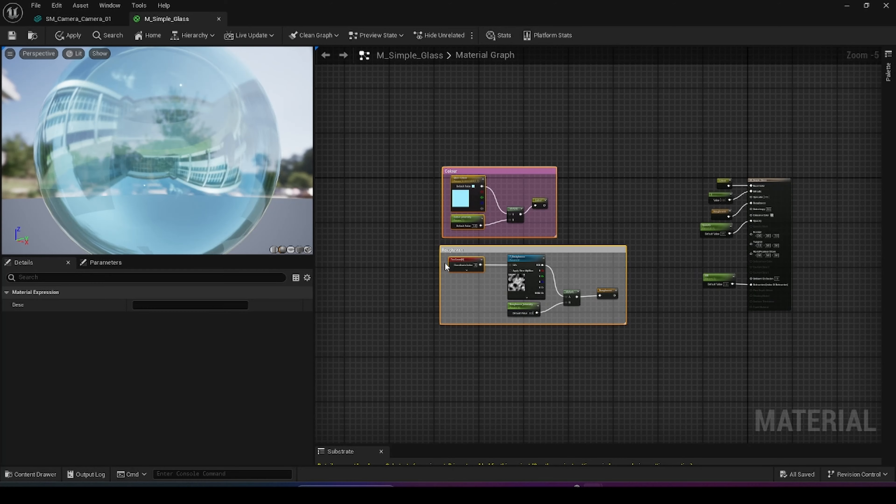
{"action": "right_click_drag", "start_coordinate": [660, 340], "coordinate": [595, 331]}
{"action": "left_click_drag", "start_coordinate": [194, 209], "coordinate": [115, 79]}
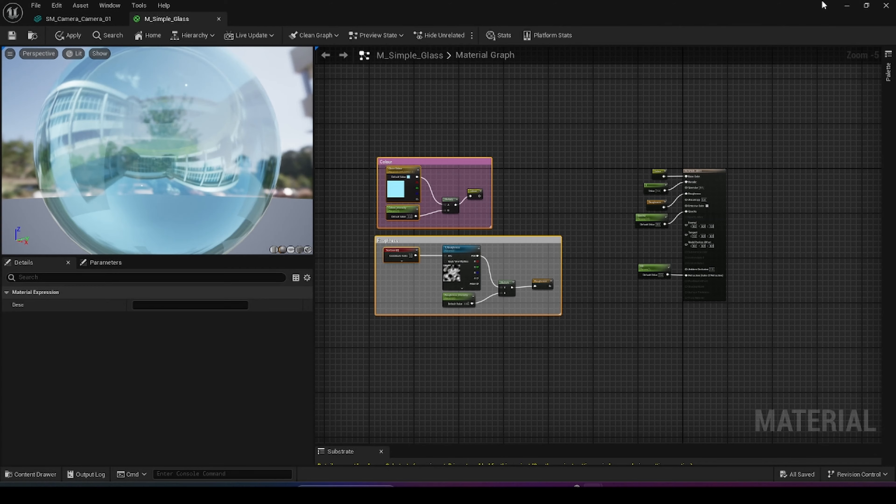
- Create a material instance from M_Simple_Glass in the CameraProp Materials folder and name it MI_Camera_Glass
{"action": "left_click", "coordinate": [848, 6]}
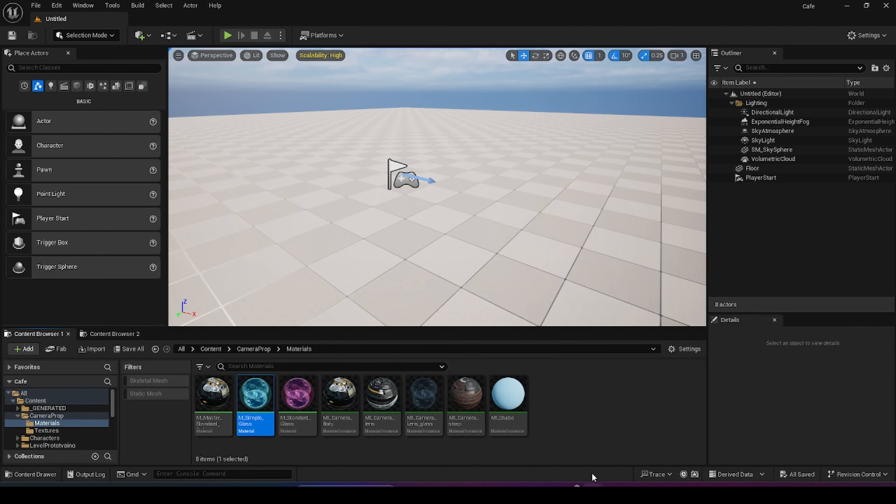
{"action": "right_click", "coordinate": [256, 406]}
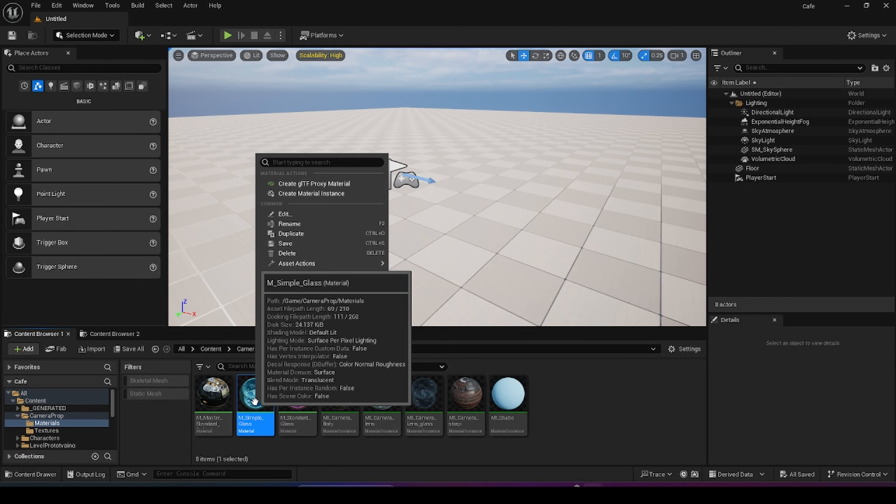
{"action": "left_click", "coordinate": [304, 194]}
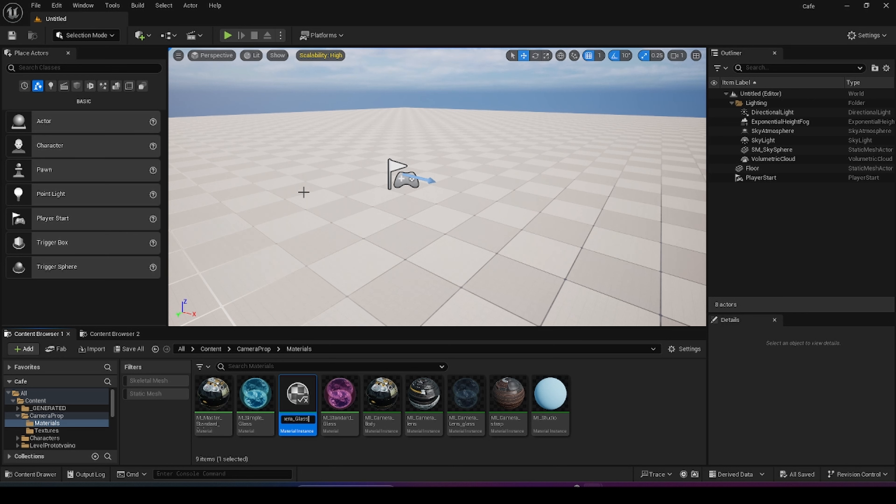
{"action": "key", "text": "Return"}
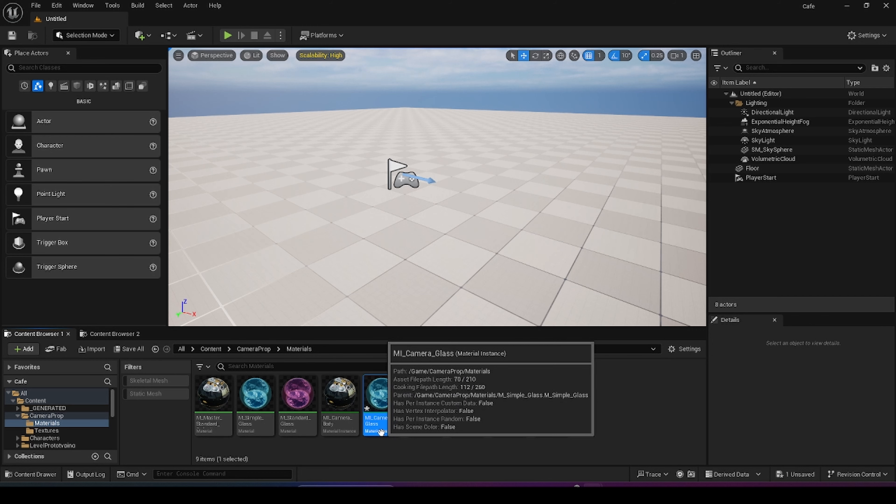
- Open MI_Camera_Glass in its own window beside the SM_Camera_Camera_01 mesh editor and assign the instance to the mesh's Element 2 material slot
{"action": "double_click", "coordinate": [379, 406]}
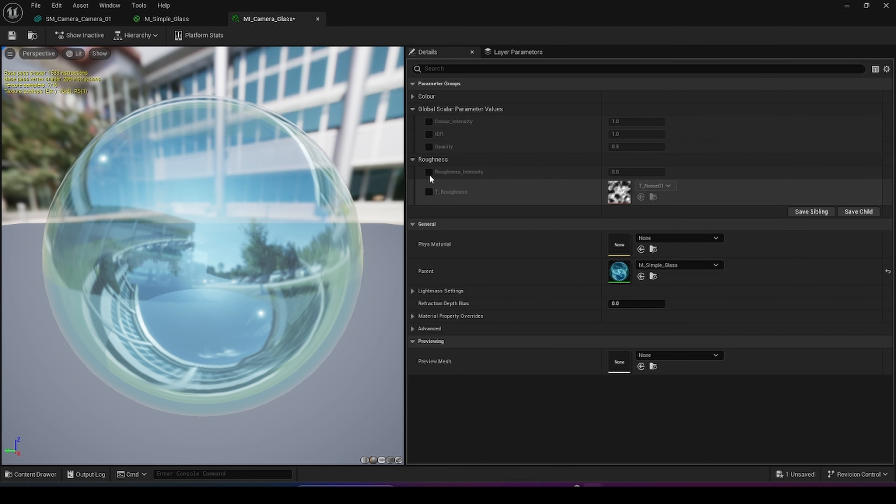
{"action": "left_click_drag", "start_coordinate": [297, 19], "coordinate": [71, 118]}
{"action": "left_click", "coordinate": [75, 23]}
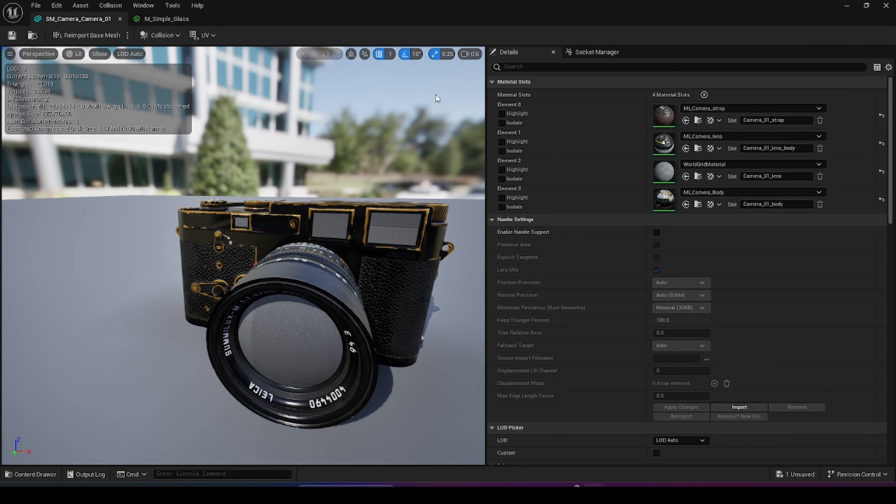
{"action": "left_click", "coordinate": [867, 5]}
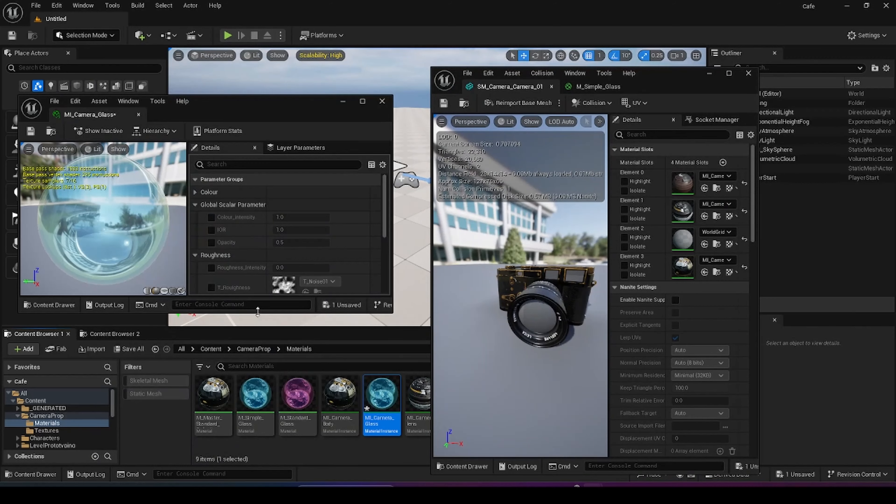
{"action": "left_click_drag", "start_coordinate": [258, 312], "coordinate": [263, 452]}
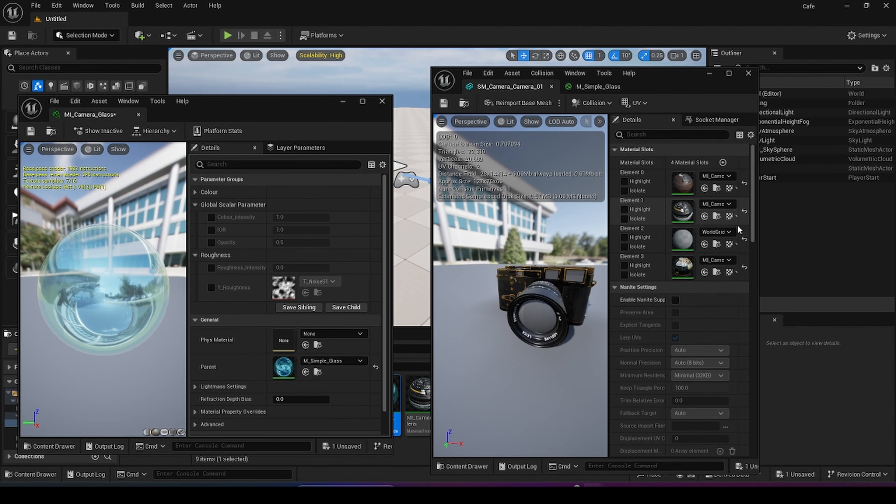
{"action": "left_click", "coordinate": [704, 245]}
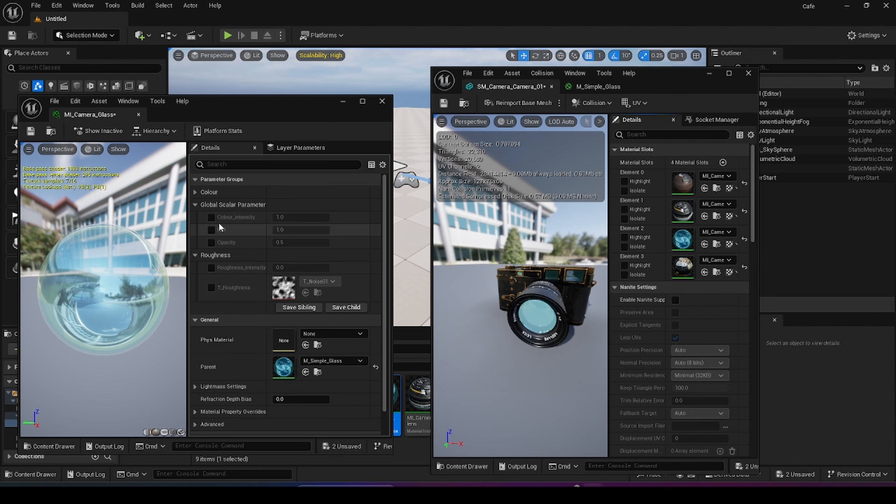
- Enable overrides in MI_Camera_Glass for Colour_Intensity, IOR, Opacity, Roughness_Intensity, T_Roughness and Glass Colour
{"action": "left_click", "coordinate": [212, 217]}
{"action": "left_click", "coordinate": [211, 230]}
{"action": "left_click", "coordinate": [212, 243]}
{"action": "left_click", "coordinate": [212, 267]}
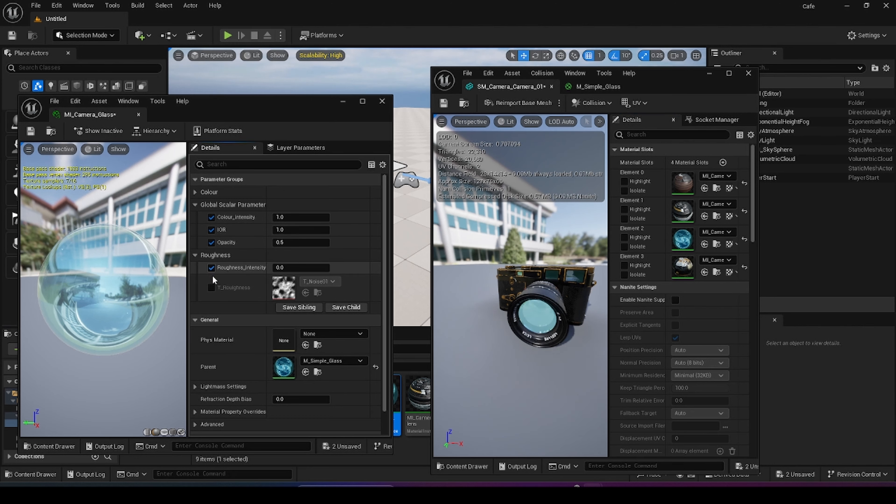
{"action": "left_click", "coordinate": [212, 288]}
{"action": "left_click", "coordinate": [209, 191]}
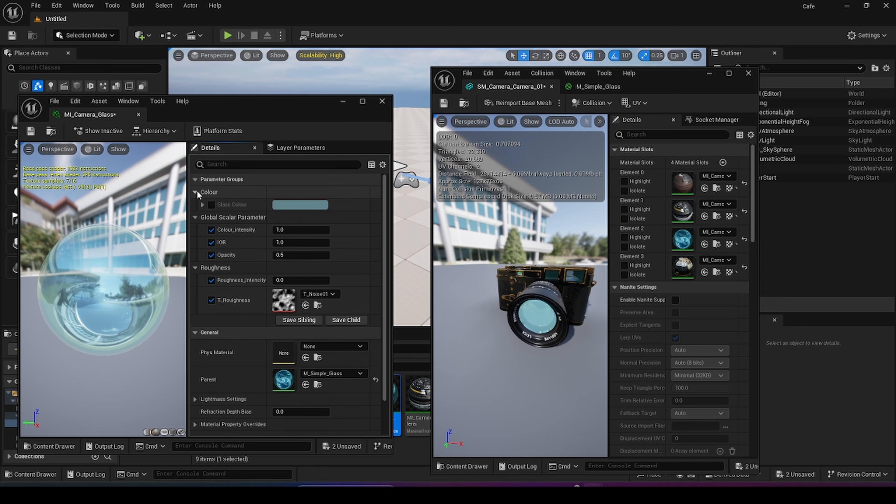
{"action": "left_click", "coordinate": [211, 205]}
{"action": "left_click", "coordinate": [203, 205]}
- Change the instance's Glass Colour to a desaturated dark grey, sRGB hex 6D7273FF
{"action": "left_click", "coordinate": [298, 204]}
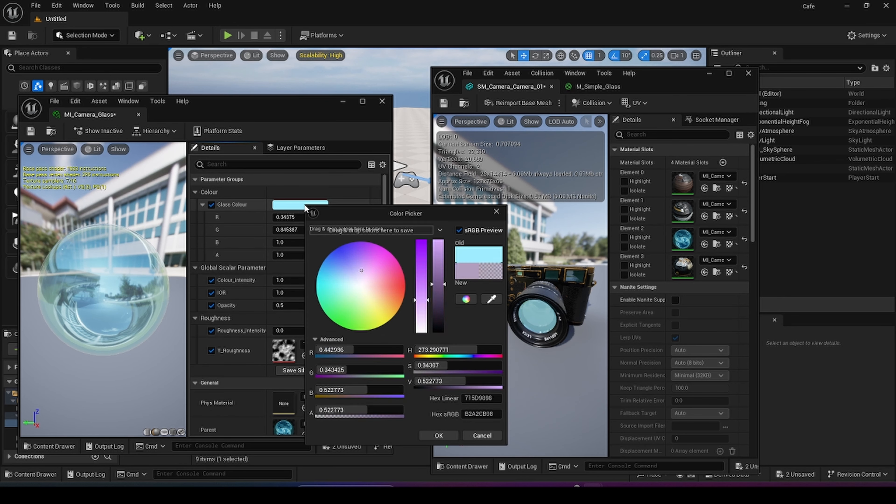
{"action": "left_click_drag", "start_coordinate": [425, 277], "coordinate": [424, 321]}
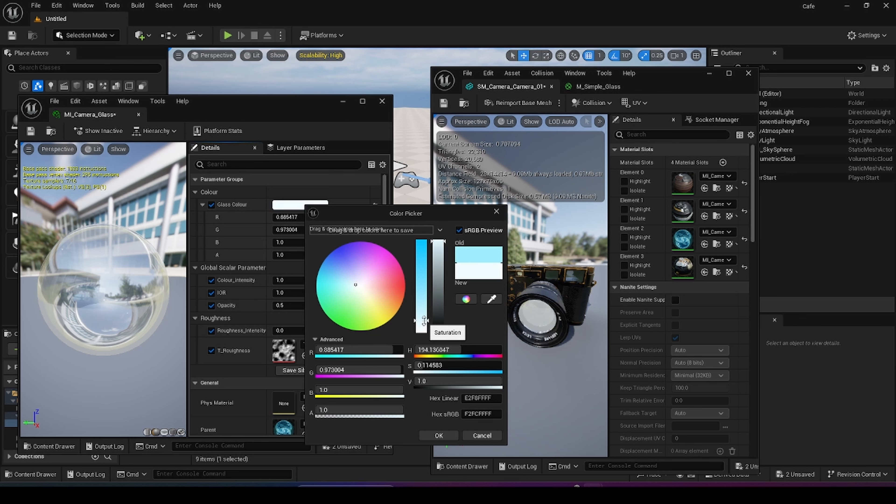
{"action": "left_click_drag", "start_coordinate": [441, 273], "coordinate": [444, 316]}
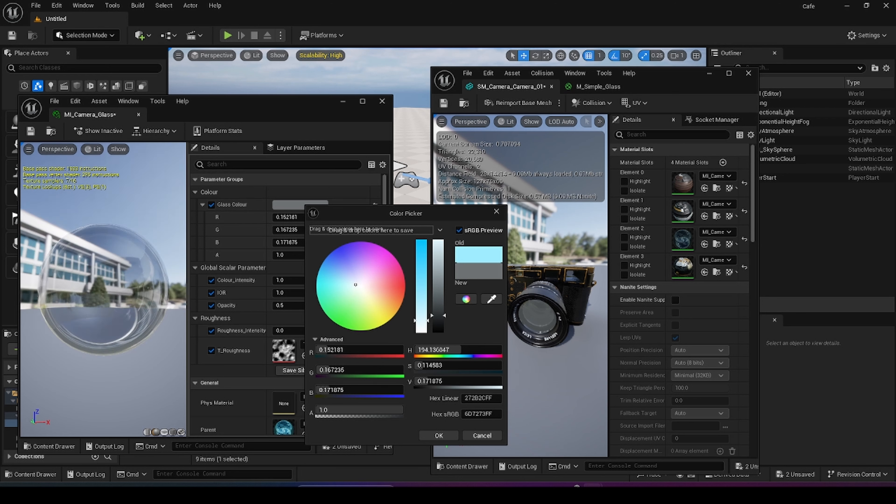
{"action": "left_click_drag", "start_coordinate": [122, 301], "coordinate": [122, 304]}
{"action": "left_click_drag", "start_coordinate": [566, 354], "coordinate": [558, 332]}
{"action": "left_click", "coordinate": [400, 441]}
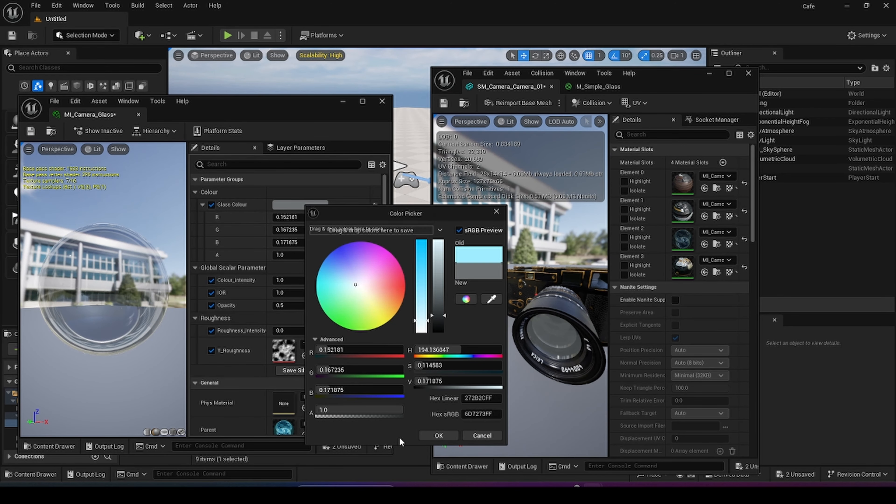
{"action": "left_click", "coordinate": [438, 436]}
- Set the instance's Colour_Intensity to about 0.55 and its IOR to about 2.4
{"action": "mouse_move", "coordinate": [539, 384]}
{"action": "left_mouse_down"}
{"action": "mouse_move", "coordinate": [504, 385]}
{"action": "mouse_move", "coordinate": [512, 413]}
{"action": "mouse_move", "coordinate": [501, 385]}
{"action": "mouse_move", "coordinate": [534, 377]}
{"action": "left_mouse_up"}
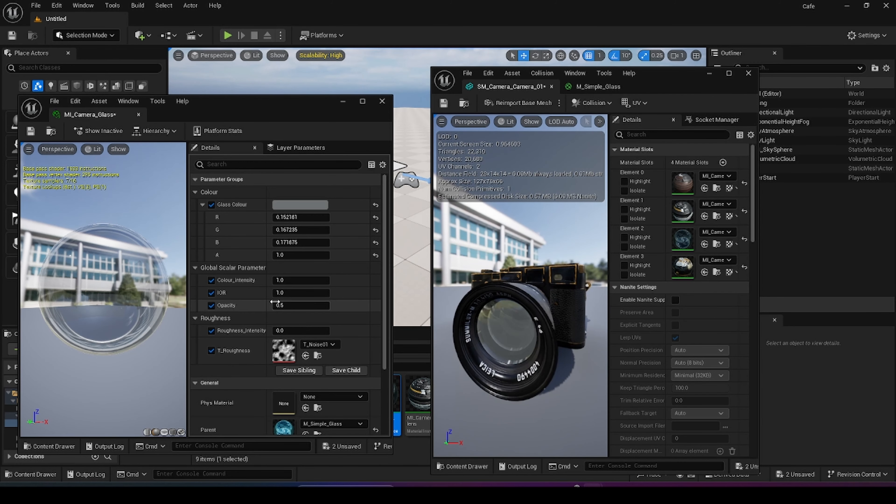
{"action": "left_click_drag", "start_coordinate": [292, 276], "coordinate": [284, 277]}
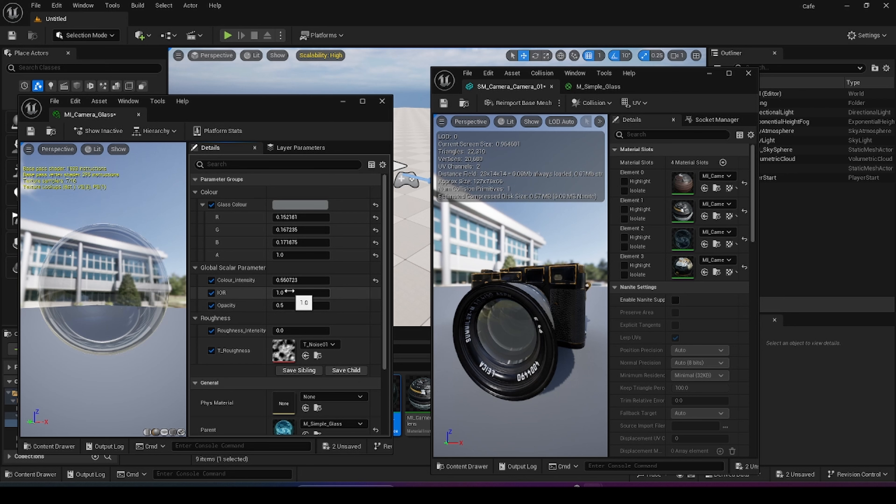
{"action": "mouse_move", "coordinate": [290, 291]}
{"action": "left_mouse_down"}
{"action": "mouse_move", "coordinate": [326, 292]}
{"action": "mouse_move", "coordinate": [284, 292]}
{"action": "mouse_move", "coordinate": [293, 292]}
{"action": "left_mouse_up"}
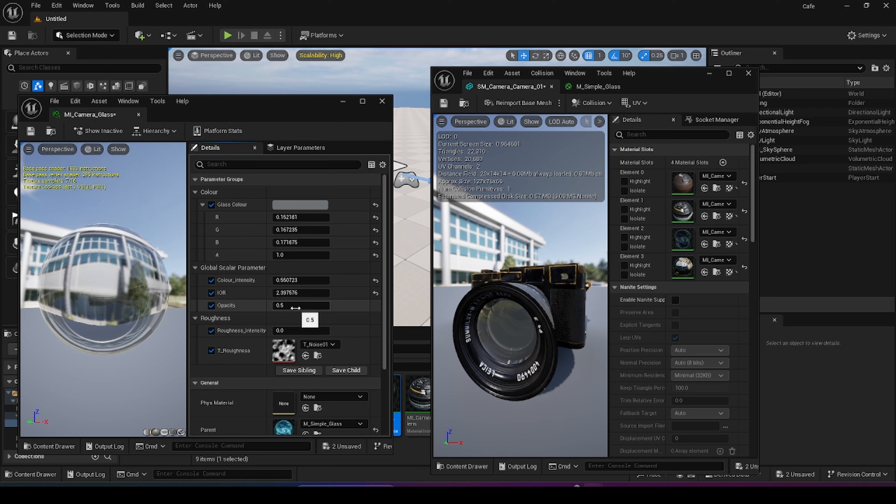
- Set the instance's Opacity to 0.108 and its Roughness_Intensity to about 1.83, checking the camera lens close up
{"action": "left_click_drag", "start_coordinate": [296, 306], "coordinate": [286, 305]}
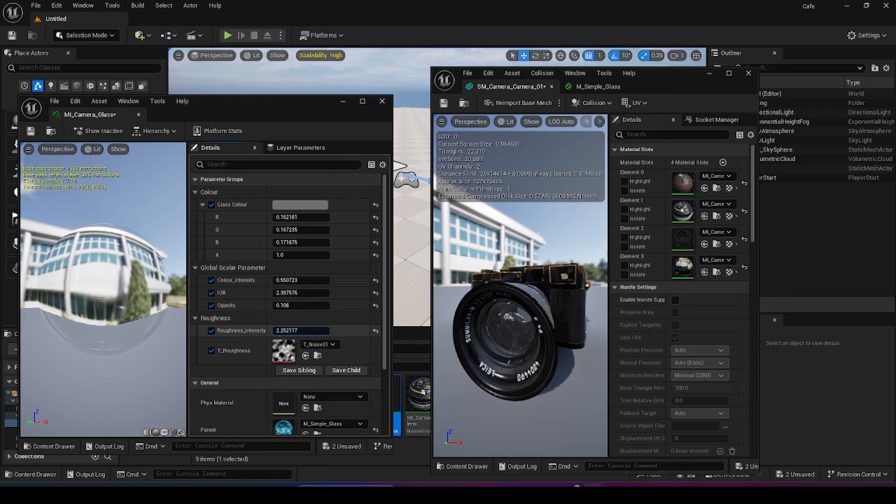
{"action": "left_click_drag", "start_coordinate": [301, 331], "coordinate": [305, 330]}
{"action": "mouse_move", "coordinate": [509, 359]}
{"action": "right_mouse_down"}
{"action": "mouse_move", "coordinate": [517, 373]}
{"action": "mouse_move", "coordinate": [522, 357]}
{"action": "mouse_move", "coordinate": [505, 315]}
{"action": "mouse_move", "coordinate": [522, 348]}
{"action": "mouse_move", "coordinate": [509, 359]}
{"action": "right_mouse_up"}
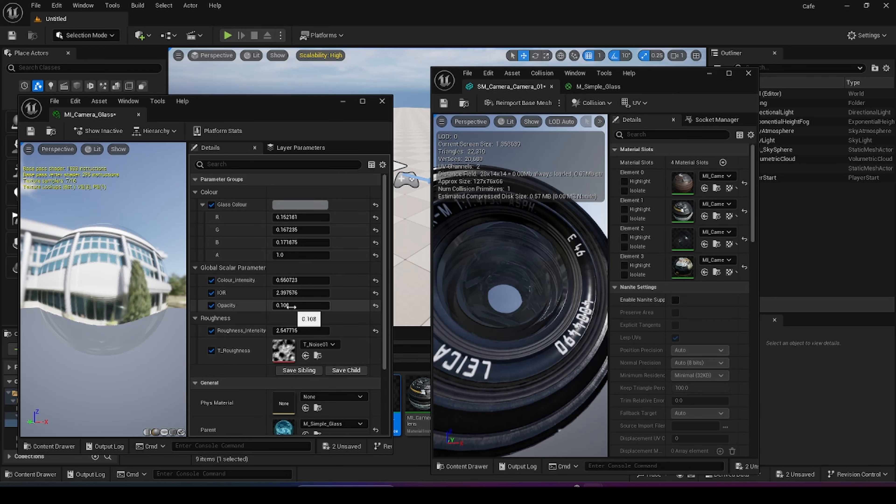
{"action": "mouse_move", "coordinate": [301, 330]}
{"action": "left_mouse_down"}
{"action": "mouse_move", "coordinate": [281, 330]}
{"action": "mouse_move", "coordinate": [299, 330]}
{"action": "left_mouse_up"}
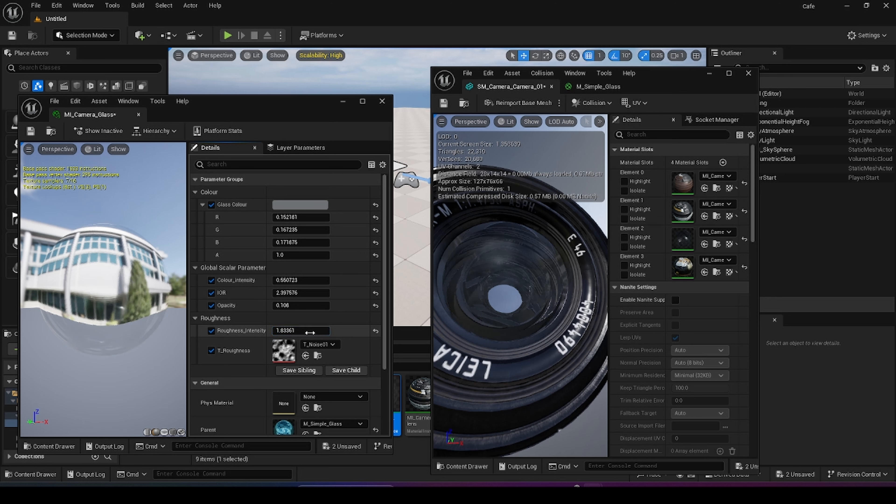
- Reset the instance's Roughness_Intensity to its default of 0.0, save MI_Camera_Glass and minimise its editor
{"action": "left_click", "coordinate": [376, 332]}
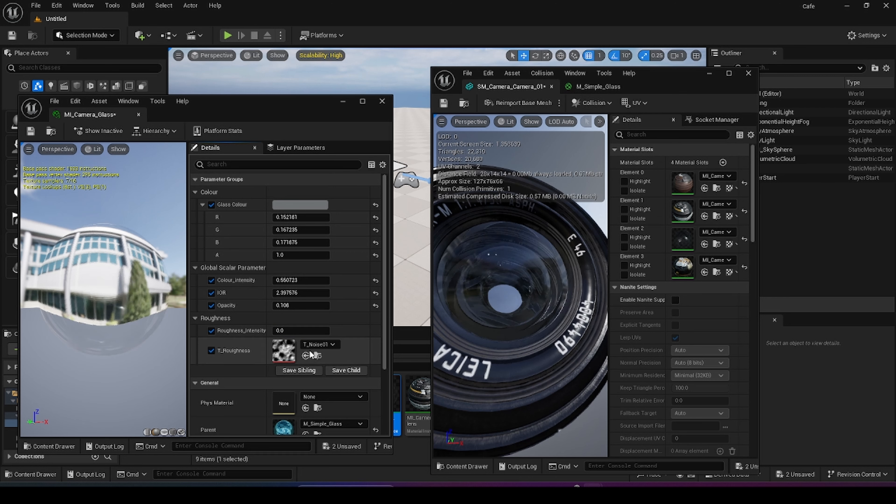
{"action": "left_click", "coordinate": [31, 135]}
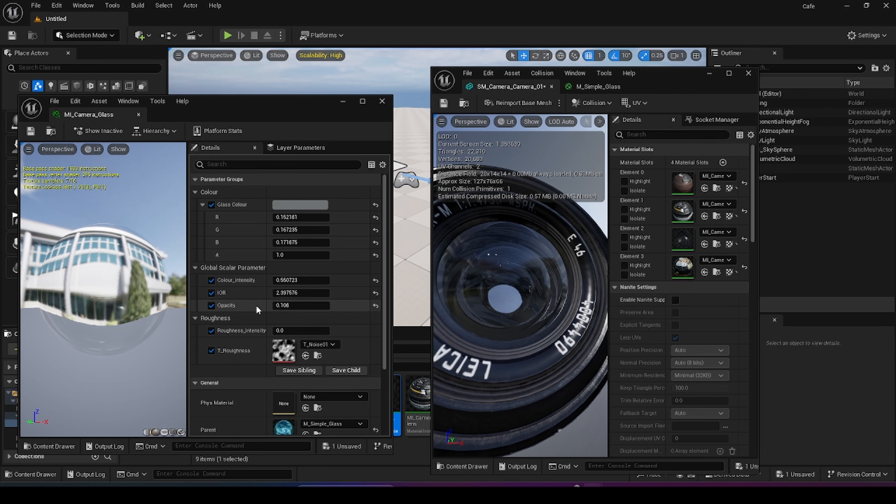
{"action": "left_click", "coordinate": [344, 102]}
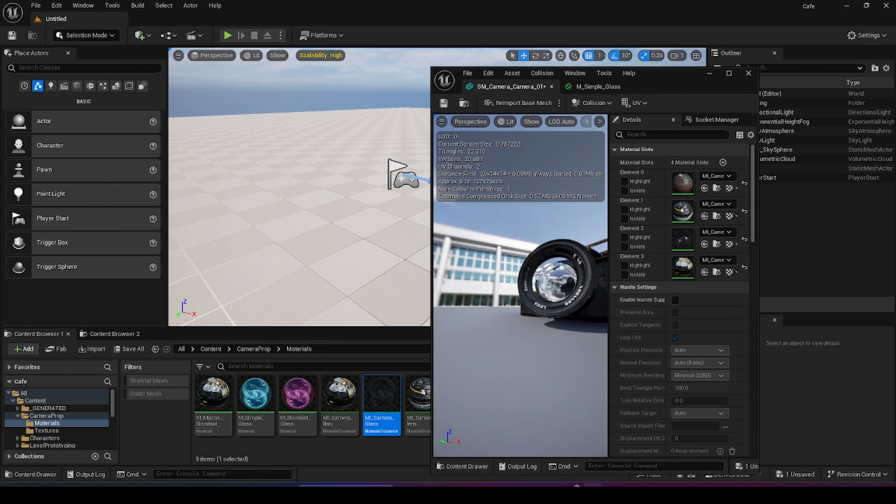
- View the whole camera in the mesh preview, save SM_Camera_Camera_01 and minimise its editor
{"action": "left_click_drag", "start_coordinate": [520, 285], "coordinate": [480, 289]}
{"action": "scroll", "coordinate": [520, 286], "scroll_direction": "down", "scroll_amount": 2}
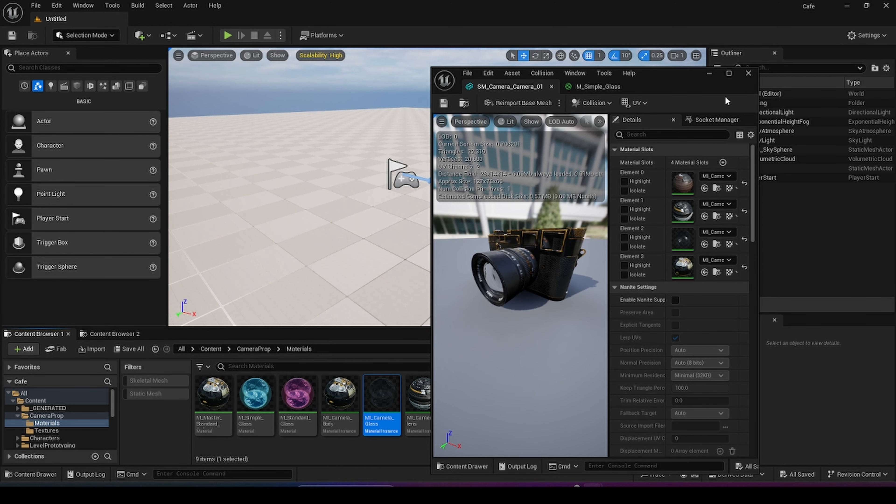
{"action": "left_click", "coordinate": [710, 74]}
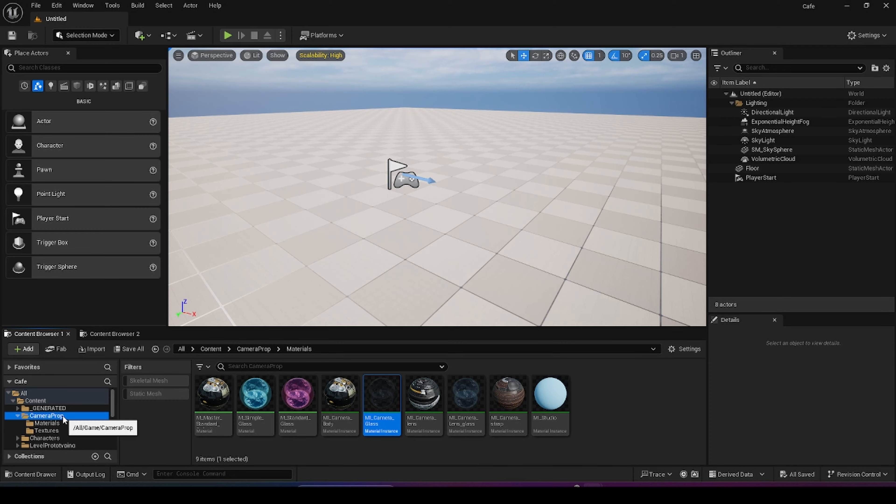
- Place the BP_Camera blueprint from the CameraProp folder on the level's floor and frame it
{"action": "left_click", "coordinate": [46, 416]}
{"action": "left_click_drag", "start_coordinate": [300, 402], "coordinate": [437, 258]}
{"action": "key", "text": "f"}
- Examine the placed camera and its lens glass from several angles and close up in the level
{"action": "key", "text": "s"}
{"action": "right_click_drag", "start_coordinate": [437, 257], "coordinate": [551, 317]}
{"action": "key", "text": "w"}
{"action": "right_click_drag", "start_coordinate": [437, 187], "coordinate": [432, 94]}
{"action": "key", "text": "s"}
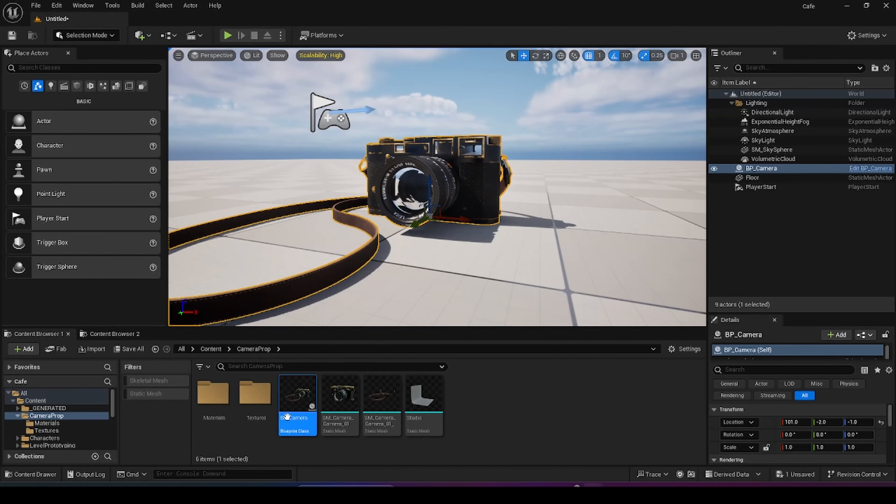
{"action": "key", "text": "w"}
{"action": "right_click_drag", "start_coordinate": [407, 194], "coordinate": [501, 212]}
{"action": "key", "text": "f"}
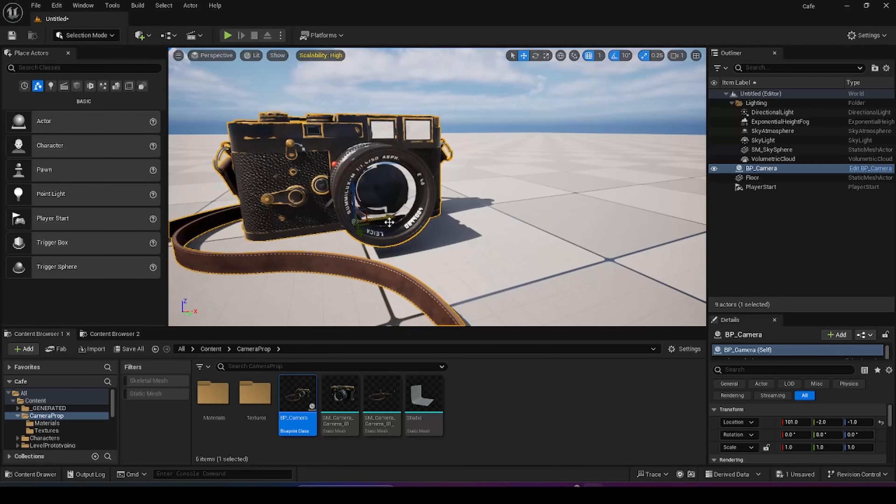
- Retune MI_Camera_Glass beside the level view to Colour_Intensity about 1.23, IOR about 2.15 and Opacity 0.5, and save it
{"action": "left_click", "coordinate": [46, 423]}
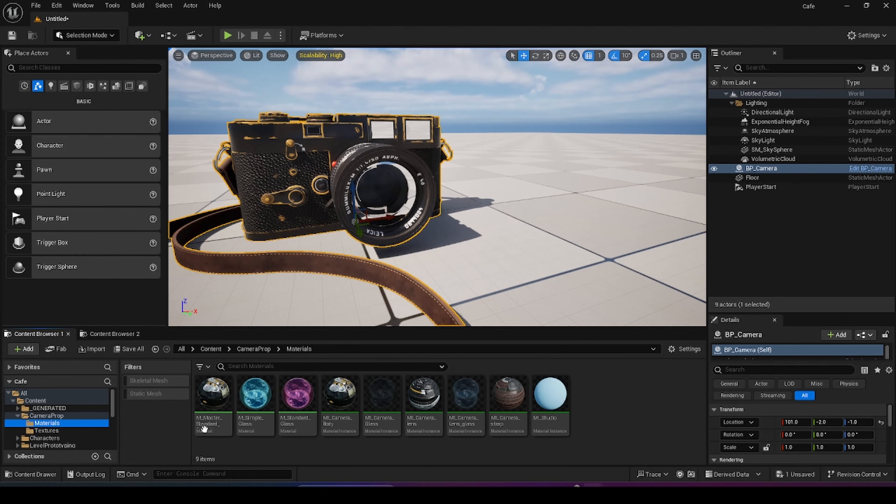
{"action": "double_click", "coordinate": [385, 396]}
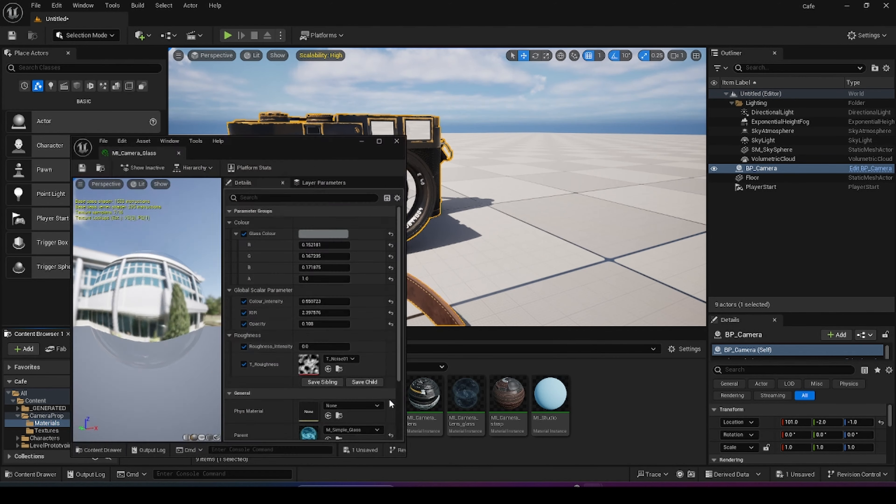
{"action": "left_click_drag", "start_coordinate": [293, 106], "coordinate": [761, 59]}
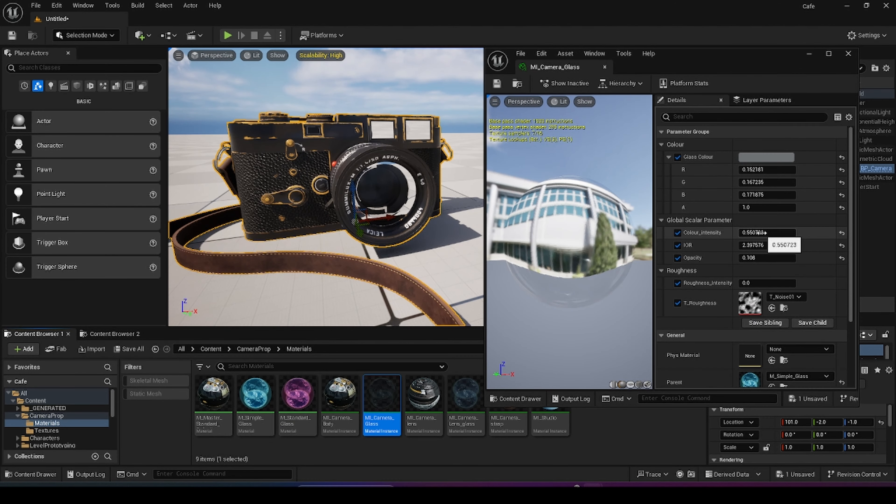
{"action": "left_click_drag", "start_coordinate": [768, 232], "coordinate": [780, 258]}
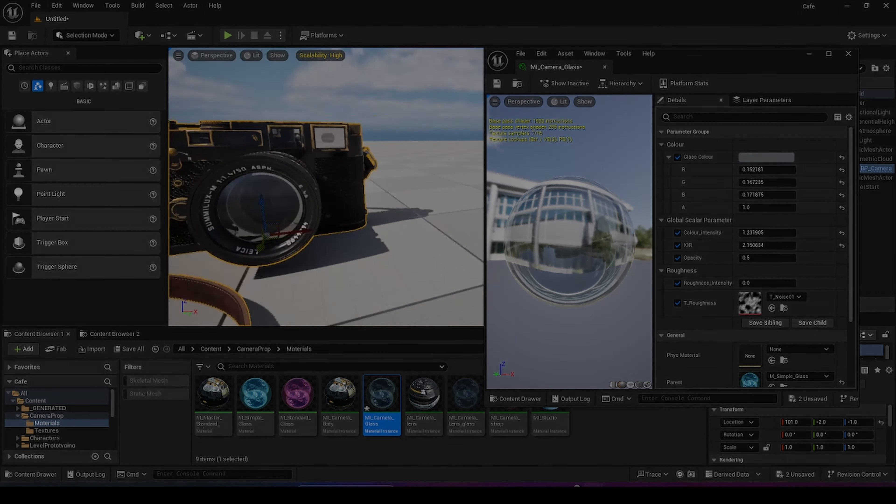
{"action": "left_click", "coordinate": [497, 83]}
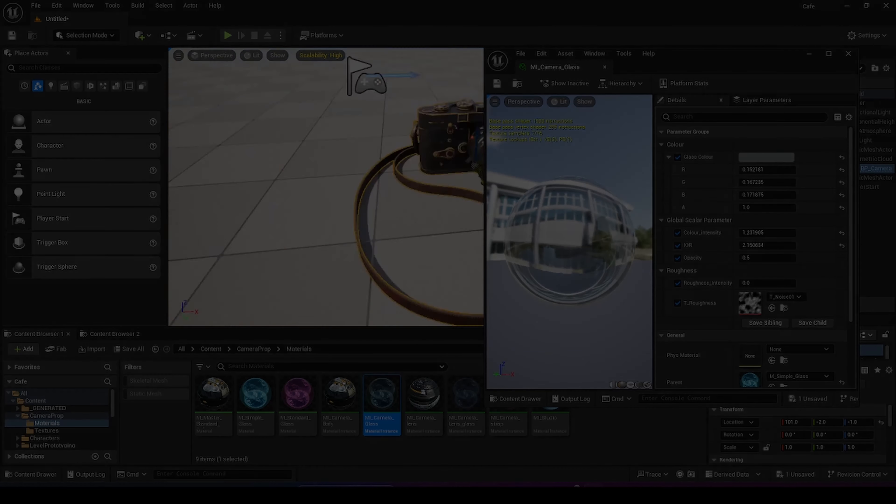